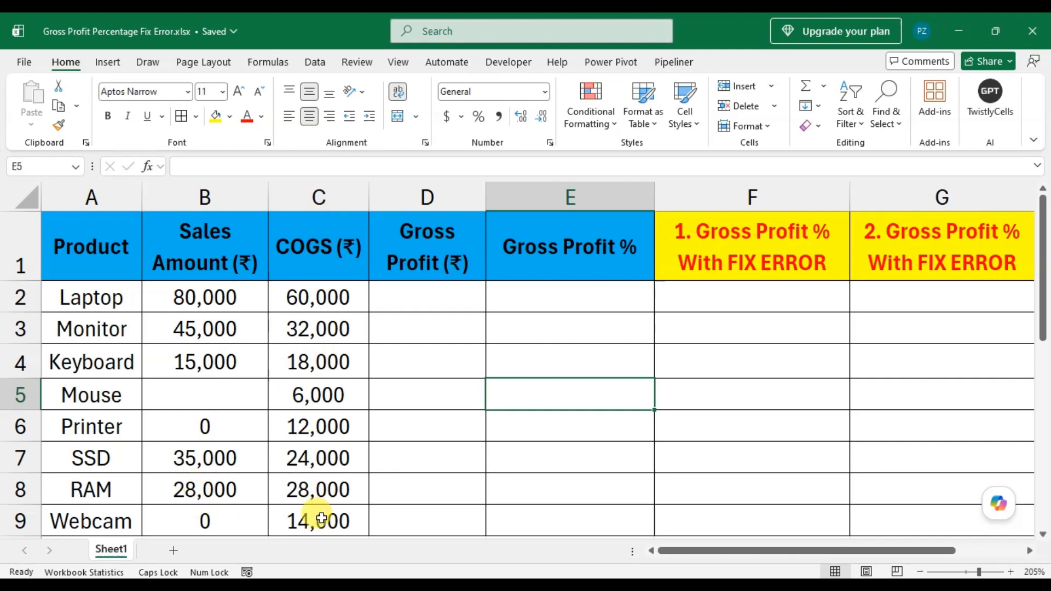
Step: Calculate the gross profit in D2 with =B2-C2 and fill the formula down to D9
{"action": "left_click", "coordinate": [442, 307]}
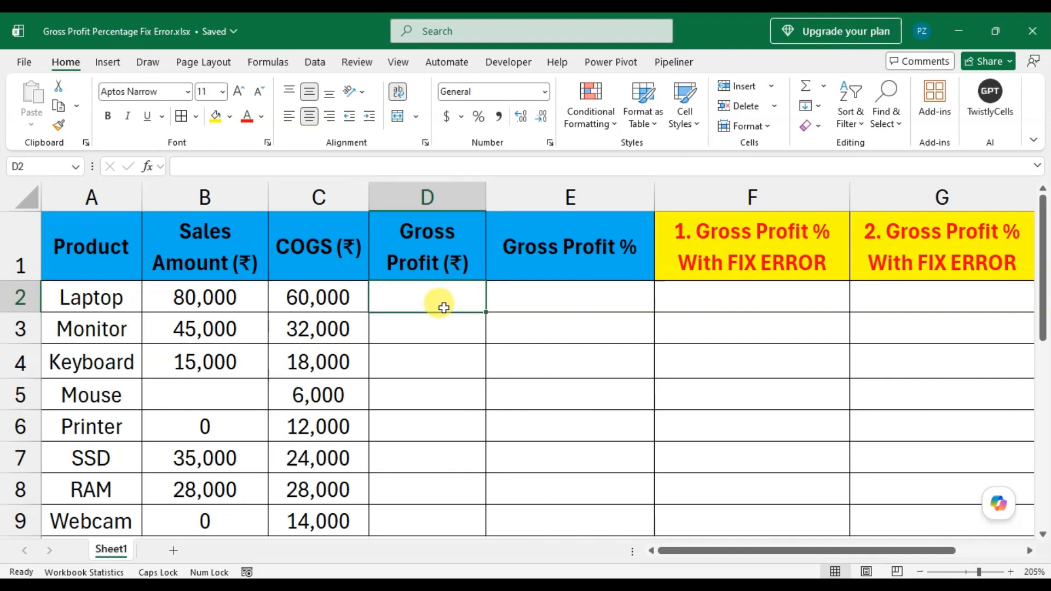
{"action": "type", "text": "="}
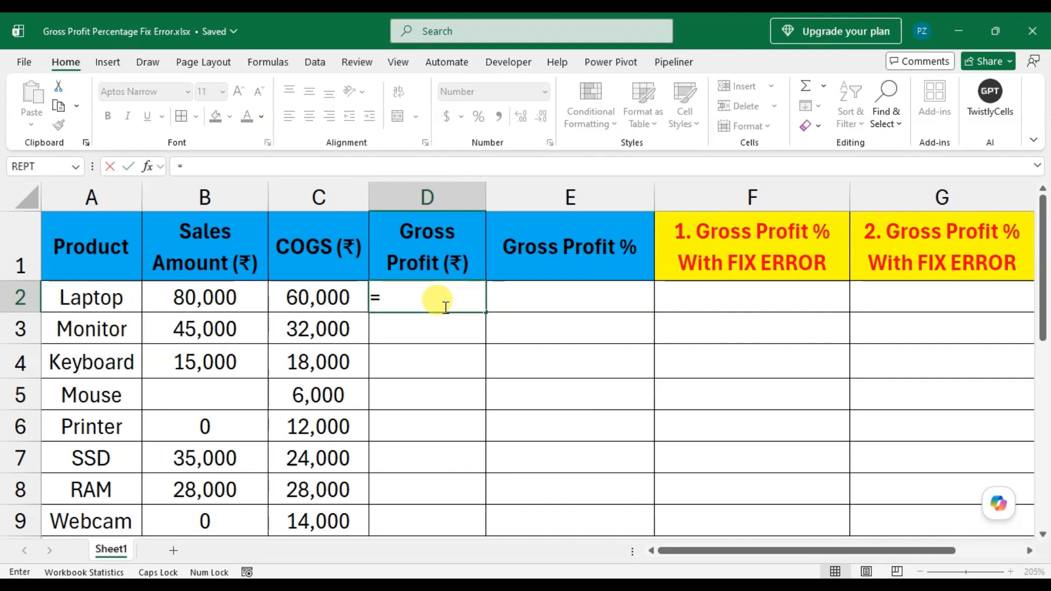
{"action": "key", "text": "Left"}
{"action": "key", "text": "Left"}
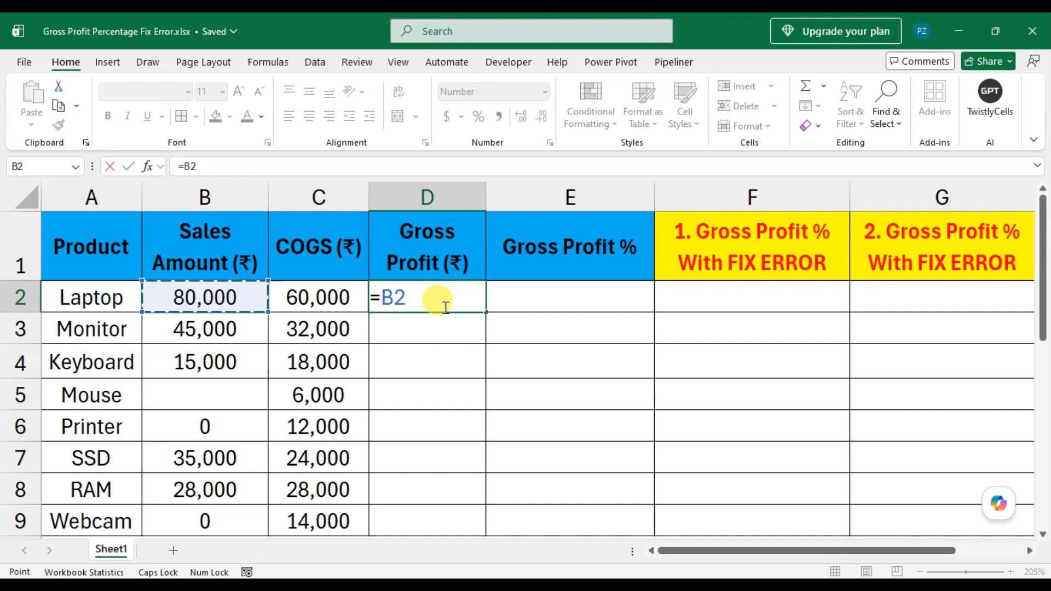
{"action": "type", "text": "-"}
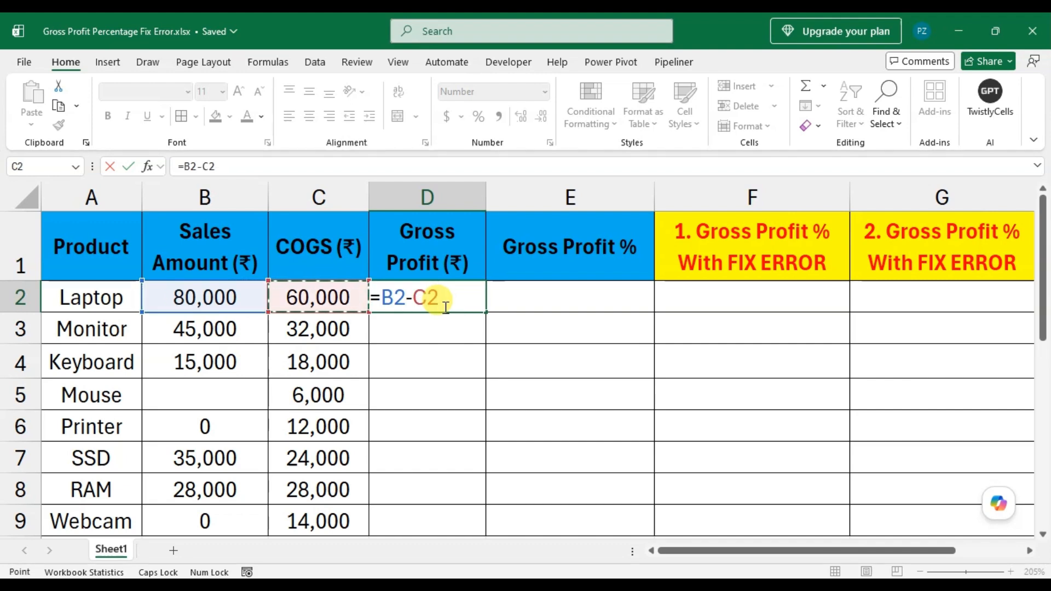
{"action": "key", "text": "Return"}
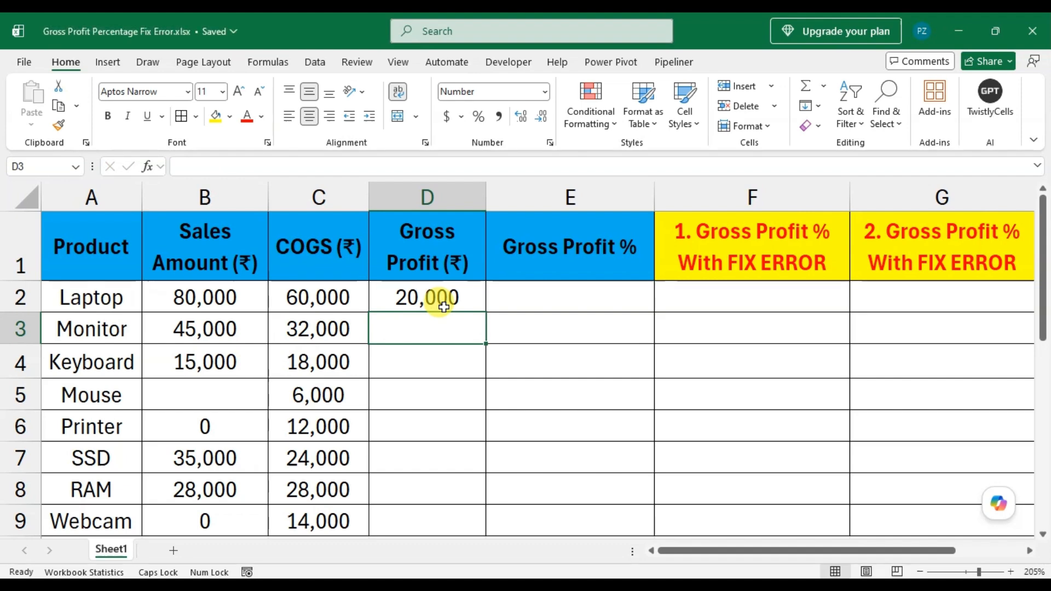
{"action": "left_click", "coordinate": [475, 303]}
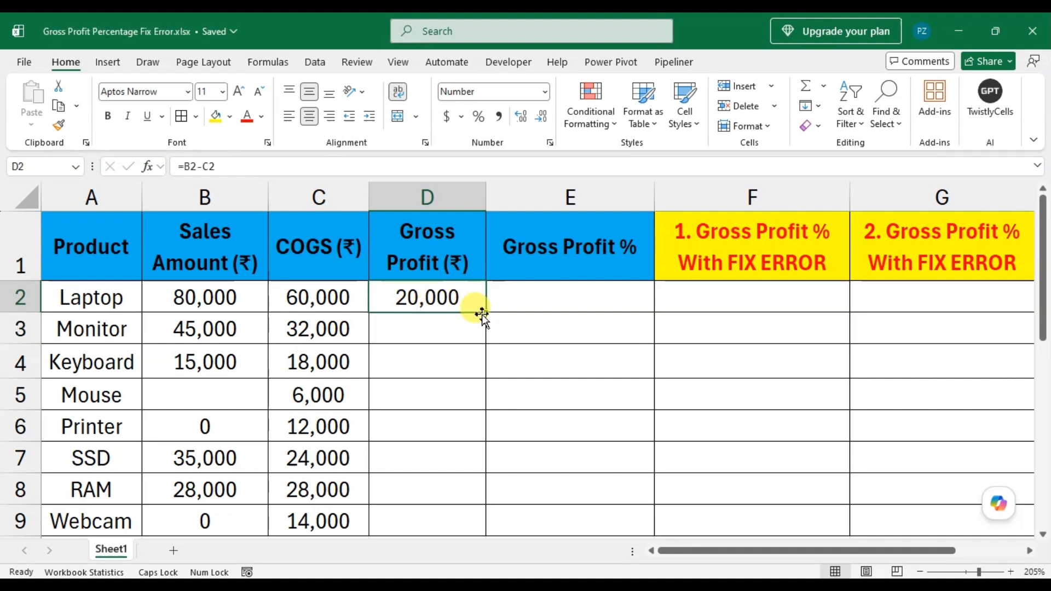
{"action": "double_click", "coordinate": [486, 312]}
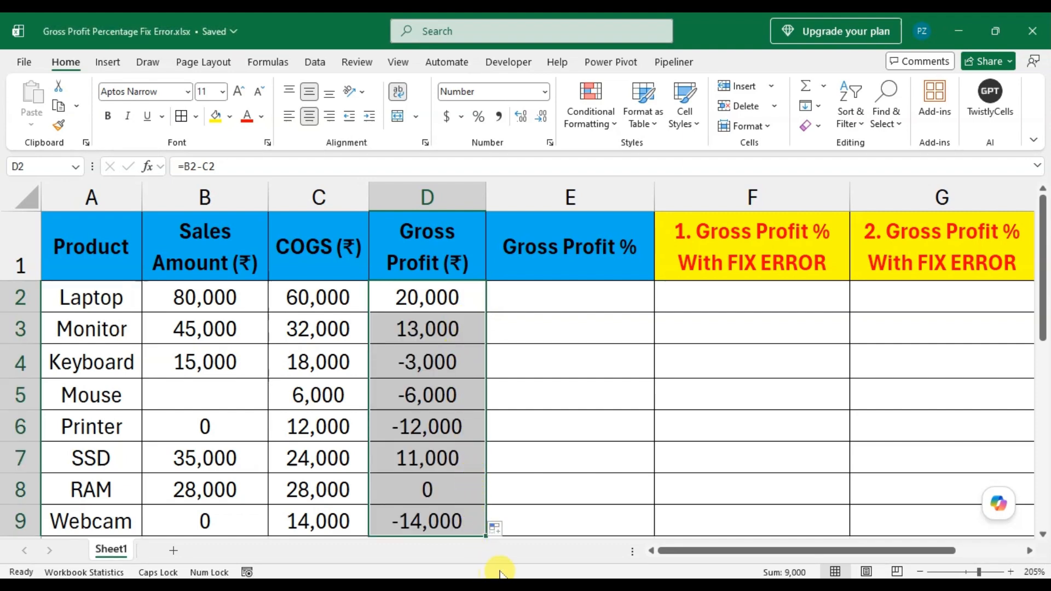
Step: Enter the gross profit percentage formula =D2/B2 in E2
{"action": "left_click", "coordinate": [598, 288]}
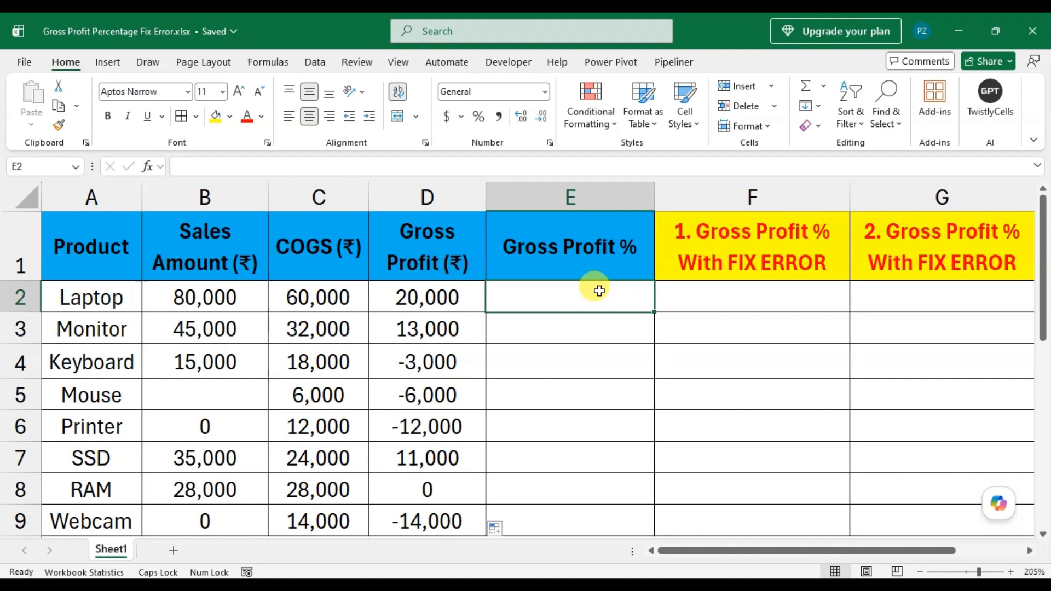
{"action": "type", "text": "="}
{"action": "key", "text": "Left"}
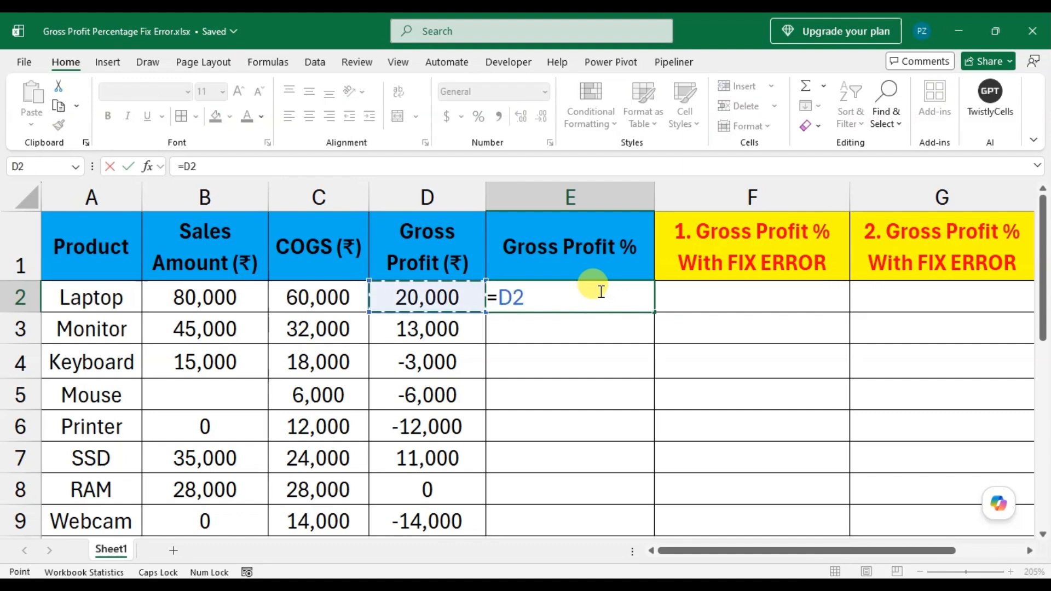
{"action": "type", "text": "/"}
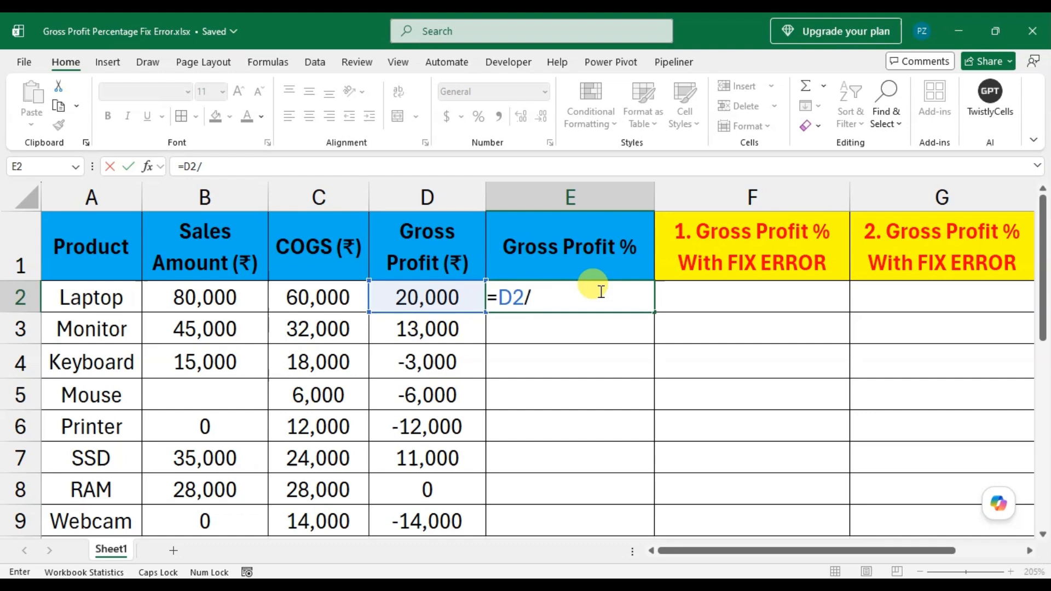
{"action": "key", "text": "Left"}
{"action": "key", "text": "Left"}
{"action": "key", "text": "Left"}
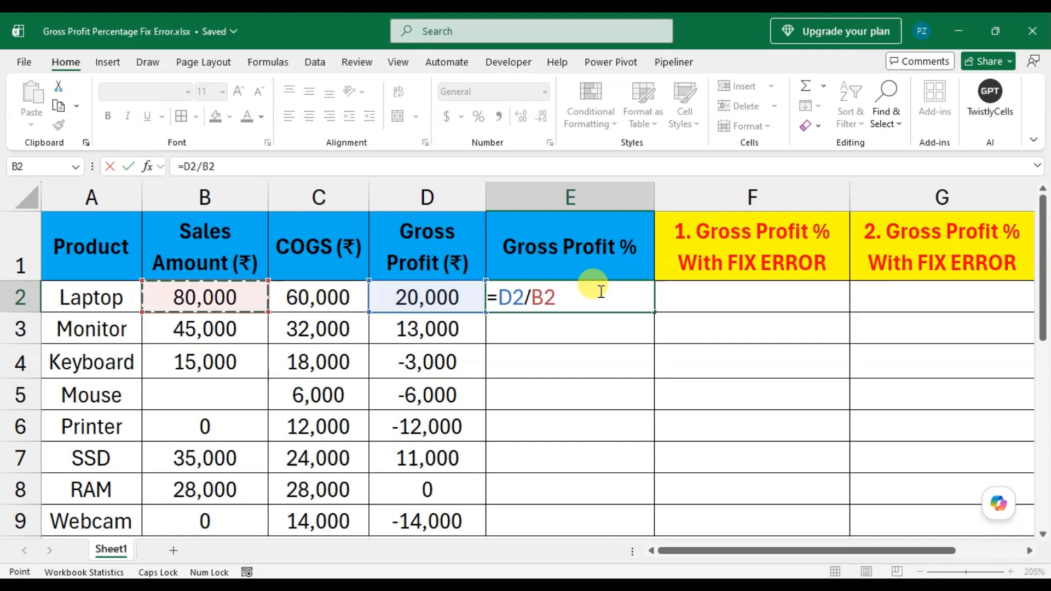
{"action": "key", "text": "Return"}
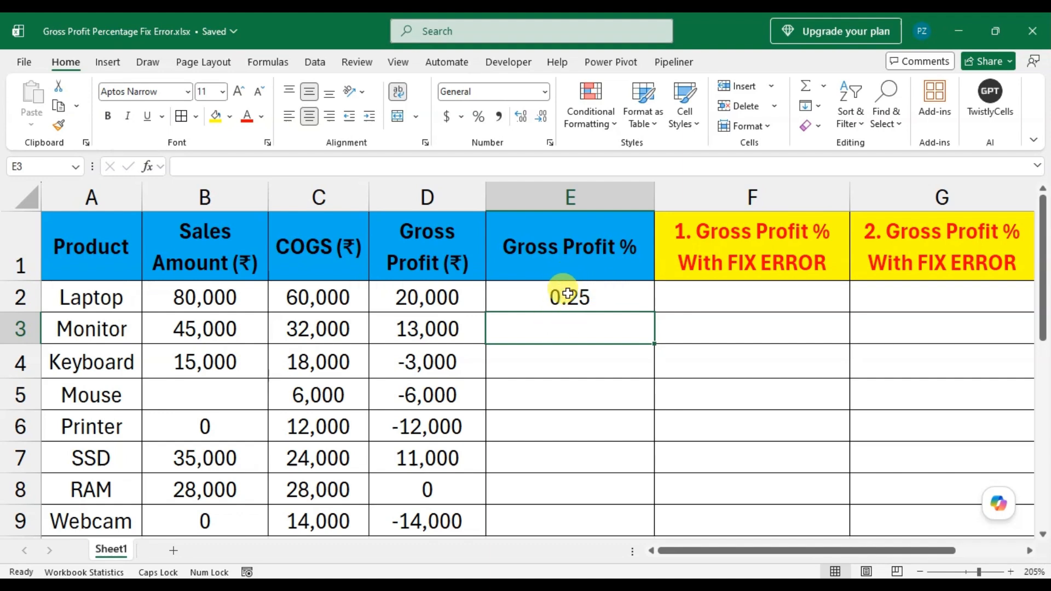
Step: Fill the E2 formula down to E9 and format the range as percentages
{"action": "left_click", "coordinate": [604, 297]}
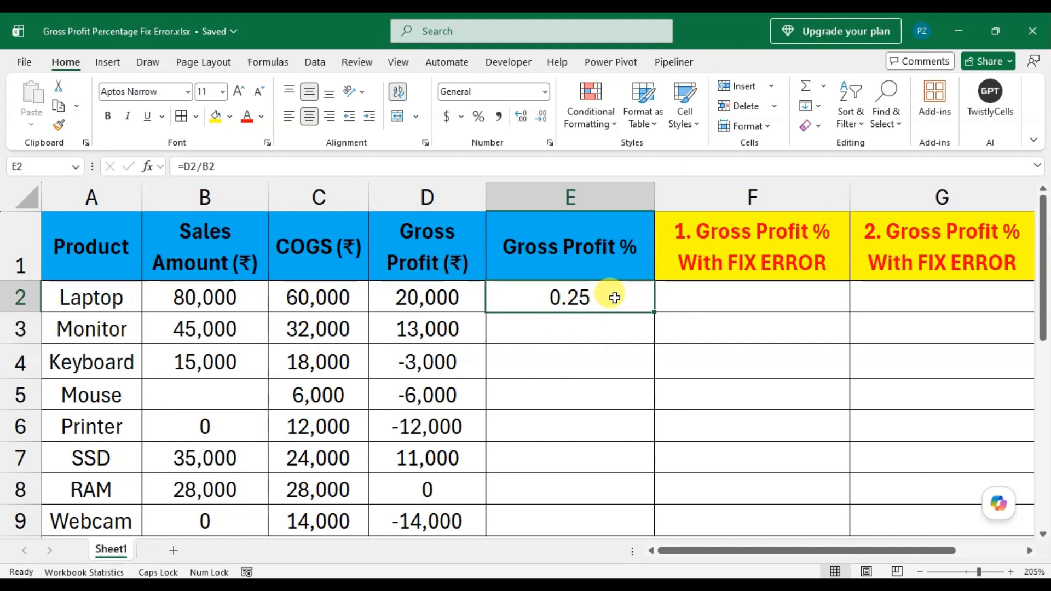
{"action": "double_click", "coordinate": [654, 312]}
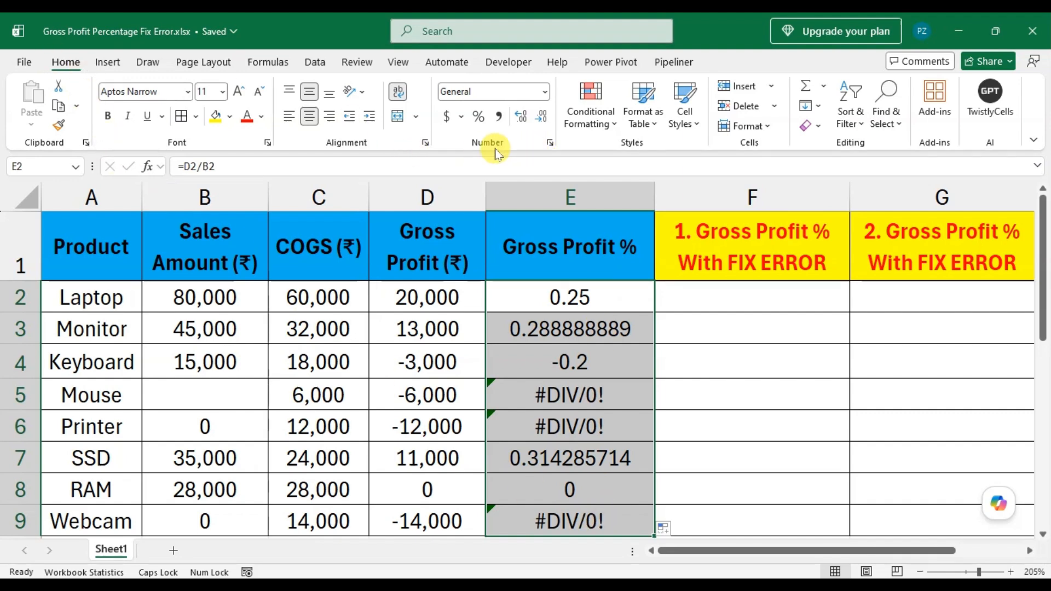
{"action": "left_click", "coordinate": [478, 117]}
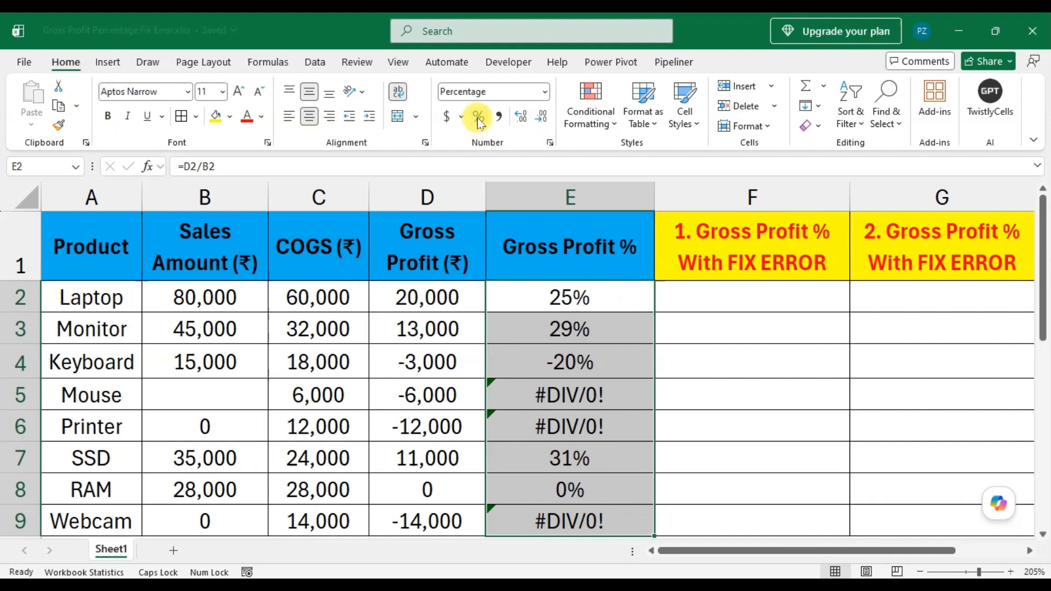
{"action": "left_click", "coordinate": [700, 415]}
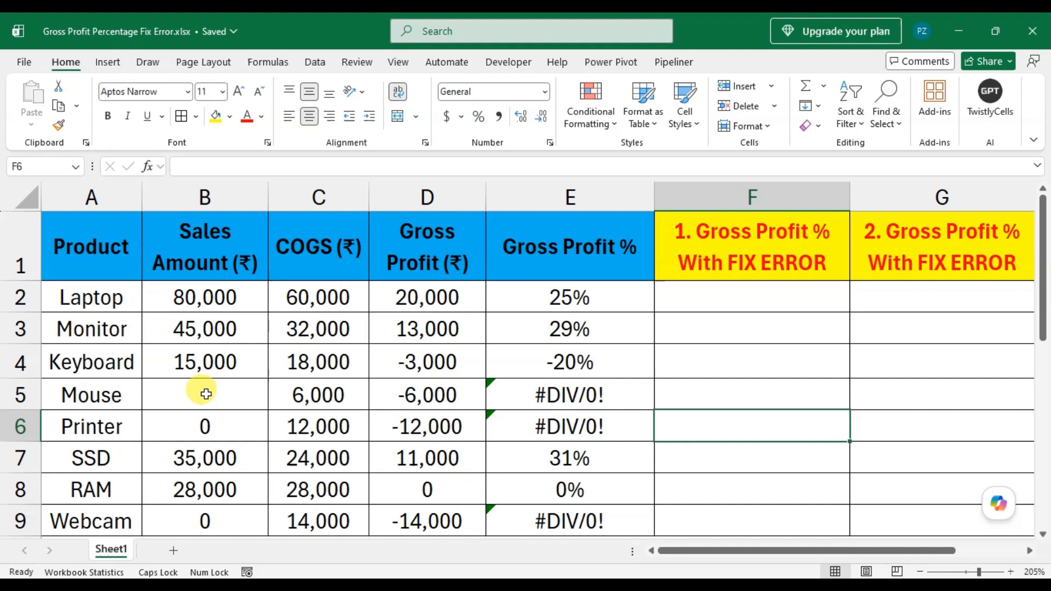
{"action": "mouse_move", "coordinate": [505, 424]}
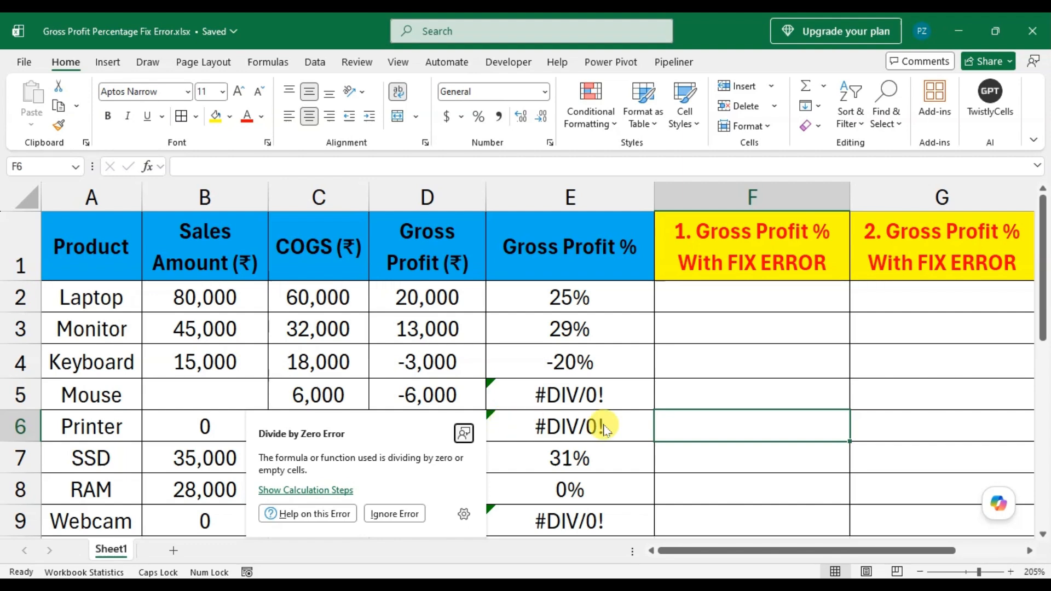
Step: Begin an IF formula in F2 that tests B2=0 and returns 0 when true
{"action": "left_click", "coordinate": [777, 300]}
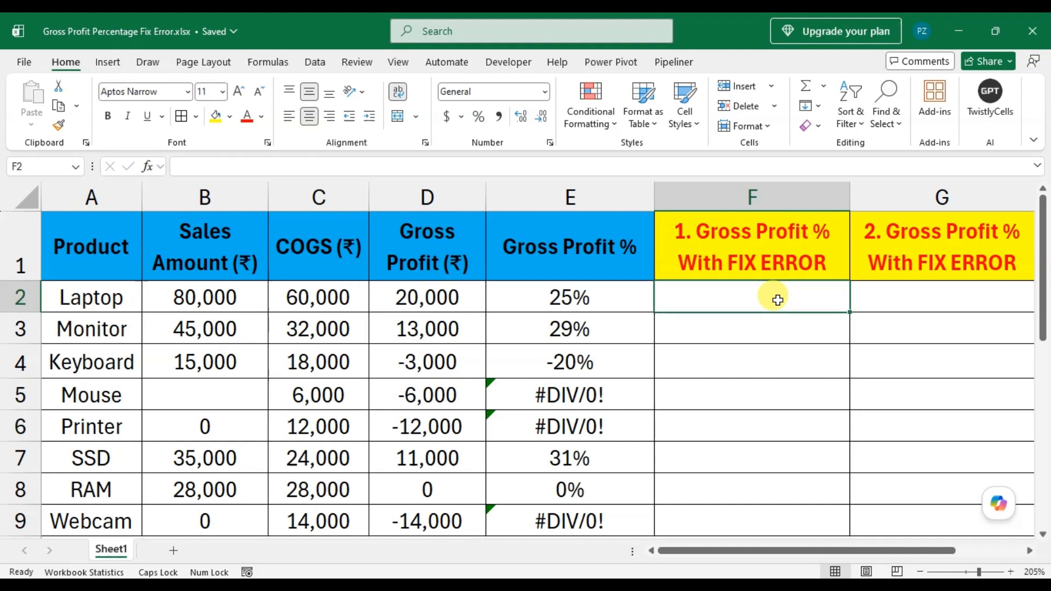
{"action": "type", "text": "="}
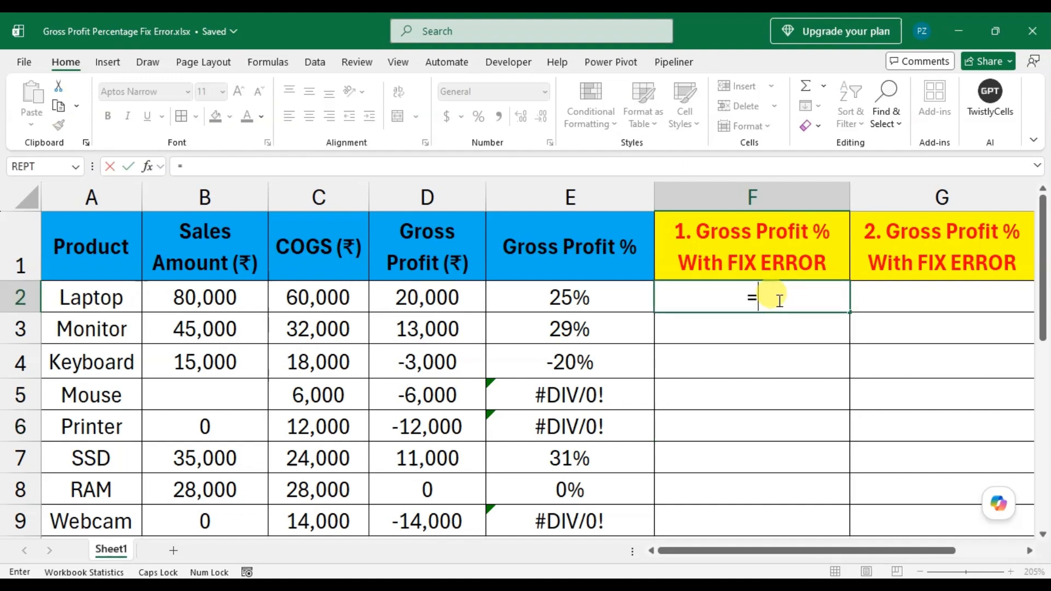
{"action": "type", "text": "I"}
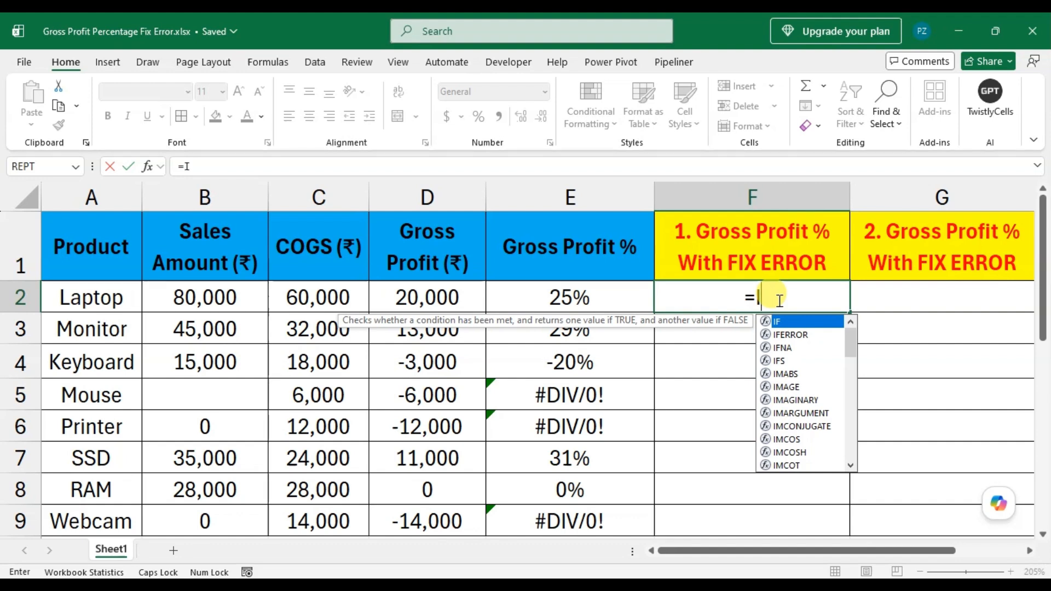
{"action": "type", "text": "F("}
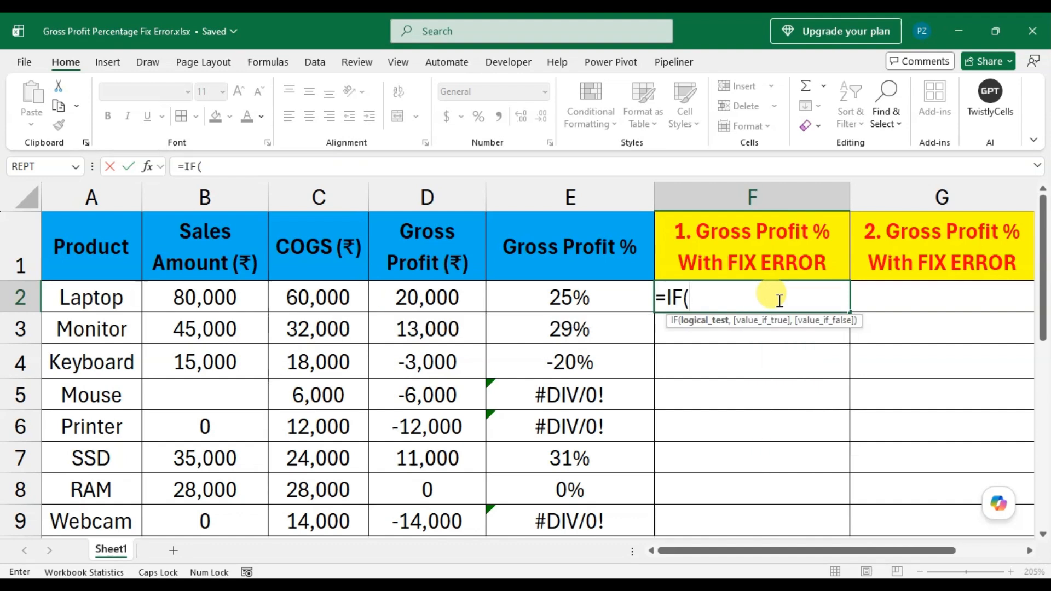
{"action": "key", "text": "Left"}
{"action": "key", "text": "Left"}
{"action": "key", "text": "Left"}
{"action": "key", "text": "Left"}
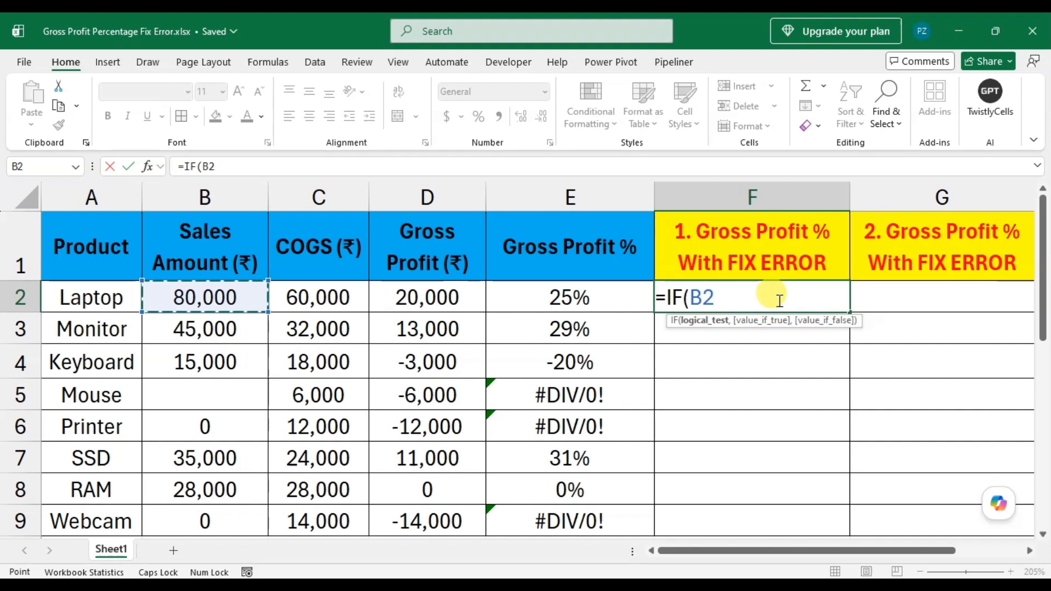
{"action": "type", "text": "="}
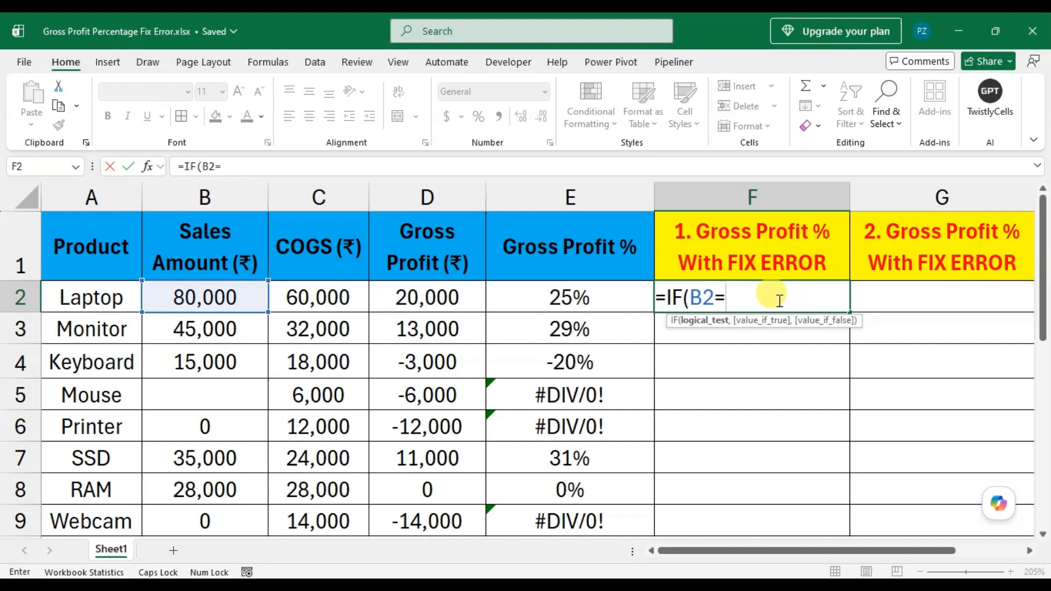
{"action": "type", "text": "0,0,"}
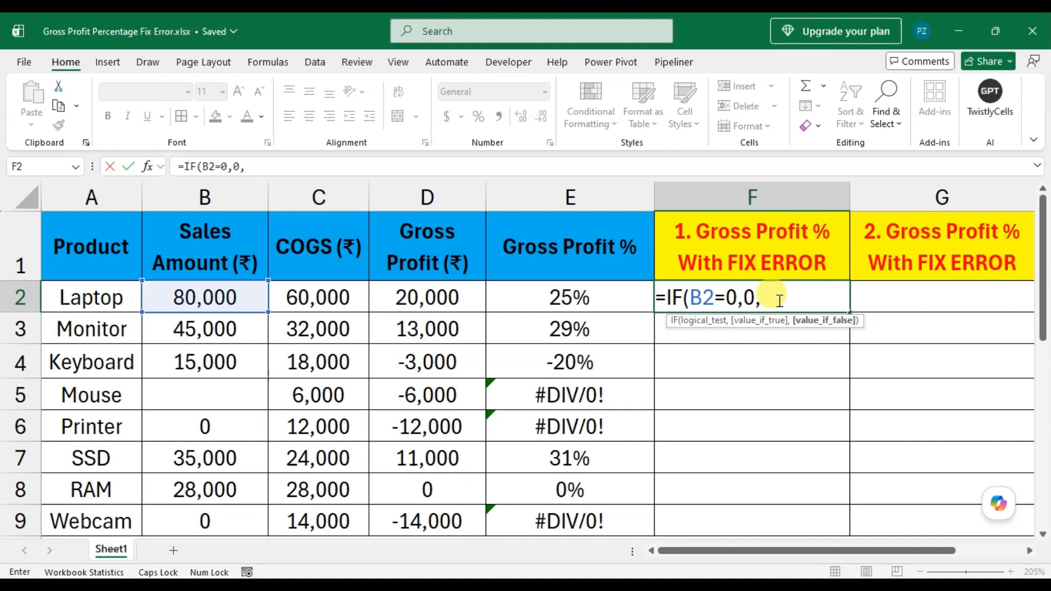
Step: Complete the F2 formula with D2/B2 as the value if false, giving =IF(B2=0,0,D2/B2)
{"action": "key", "text": "Left"}
{"action": "key", "text": "Left"}
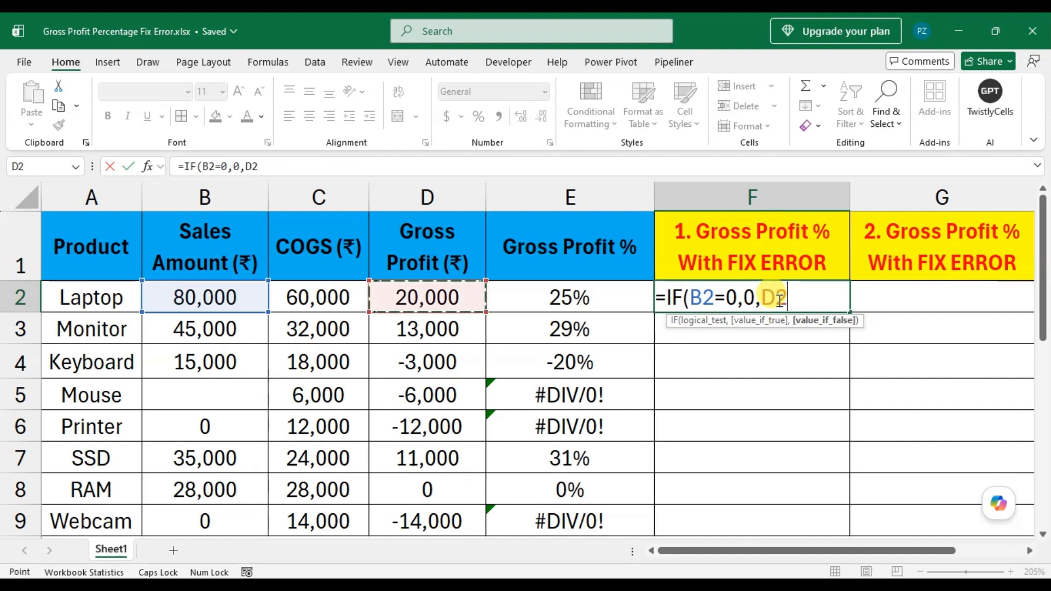
{"action": "type", "text": "/"}
{"action": "key", "text": "Left"}
{"action": "key", "text": "Left"}
{"action": "key", "text": "Left"}
{"action": "key", "text": "Left"}
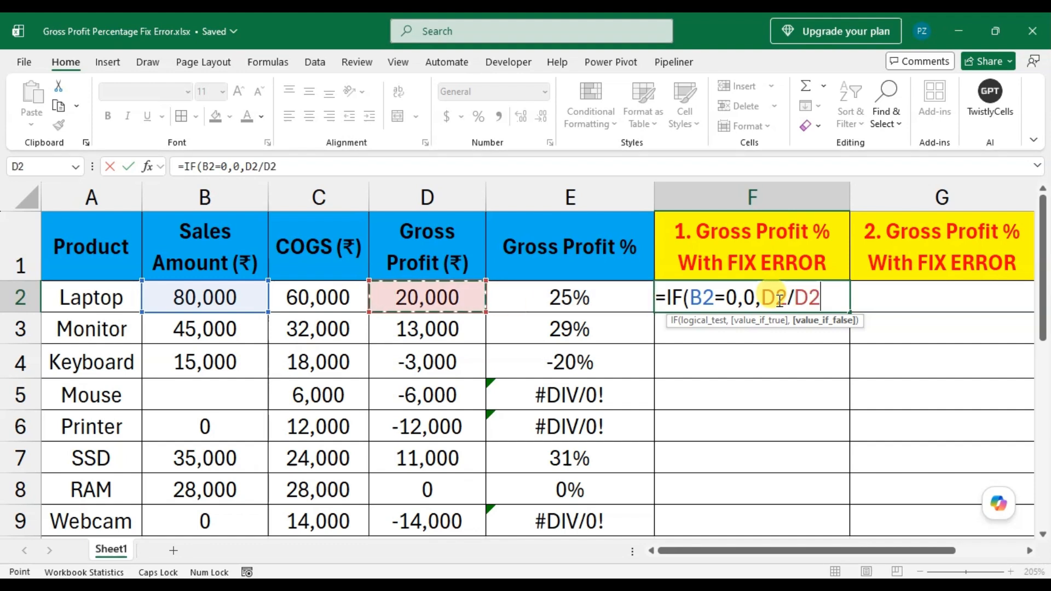
{"action": "type", "text": ")"}
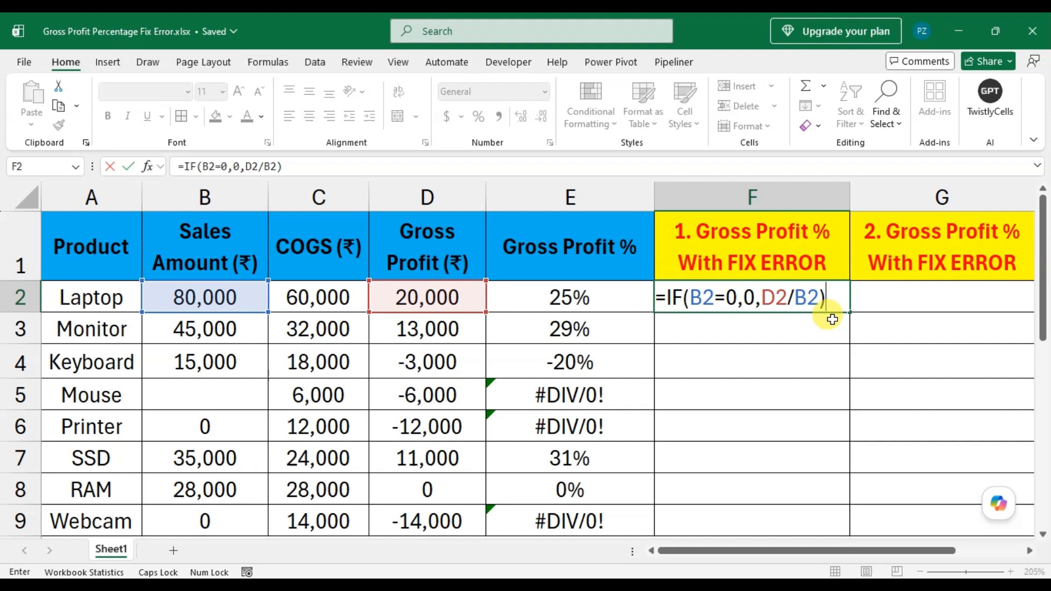
{"action": "key", "text": "Return"}
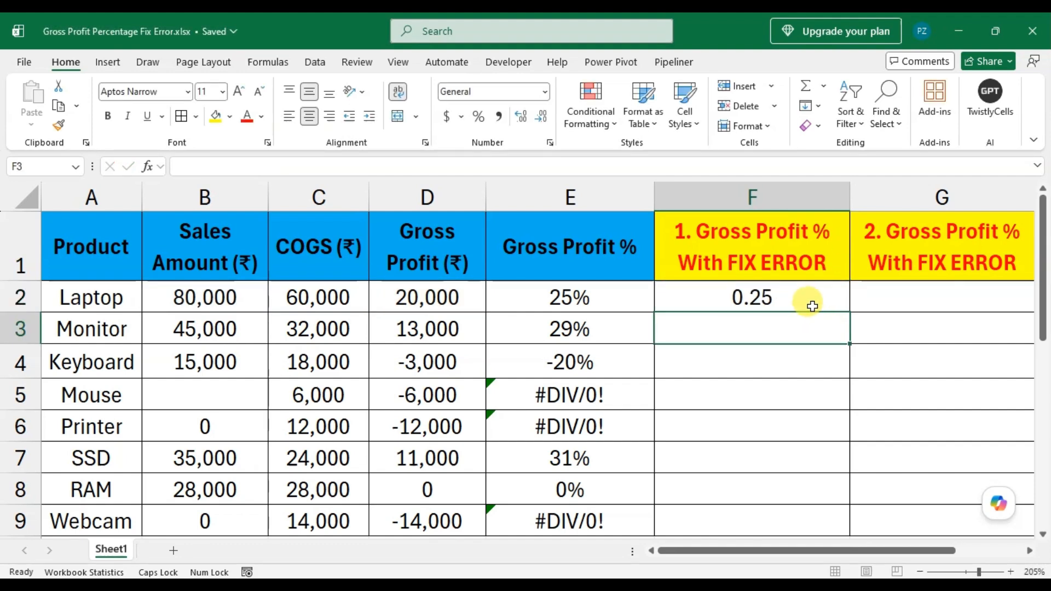
Step: Fill the F2 formula down to F9 and apply the percentage format to those cells
{"action": "left_click", "coordinate": [812, 306]}
{"action": "double_click", "coordinate": [850, 312]}
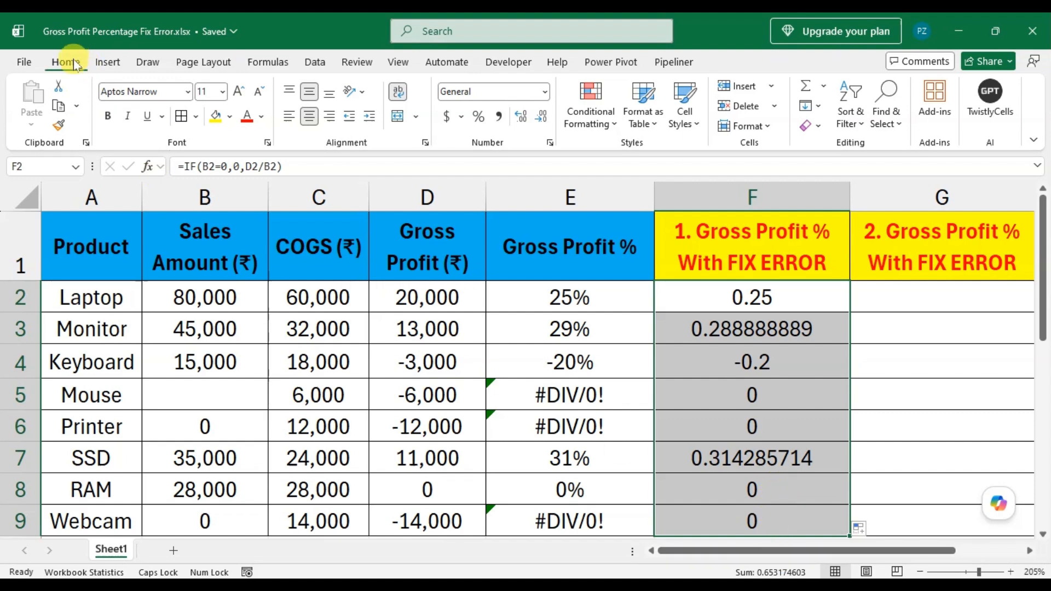
{"action": "left_click", "coordinate": [478, 124]}
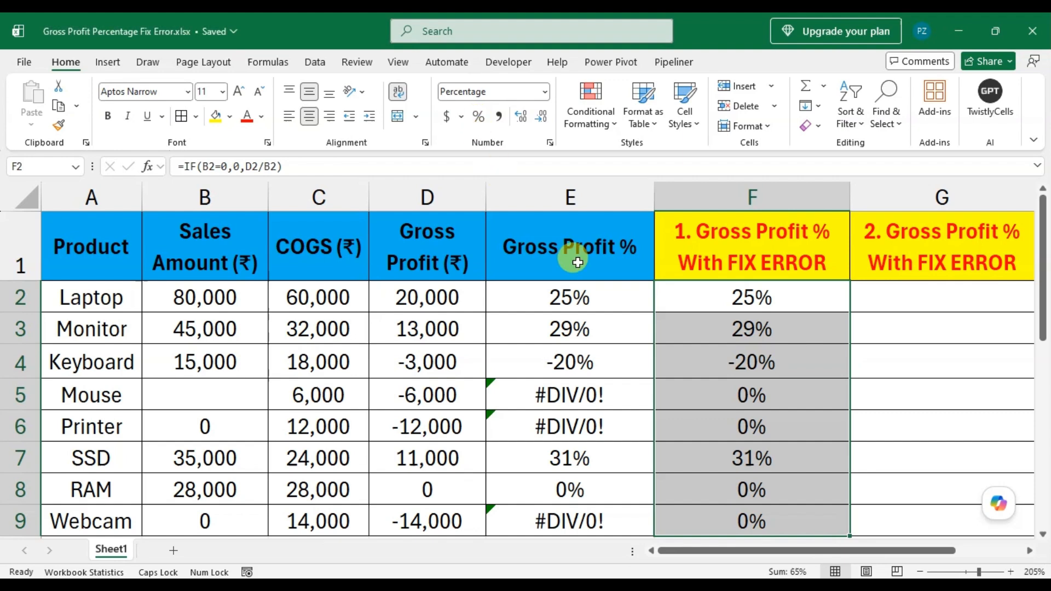
{"action": "left_click", "coordinate": [796, 402]}
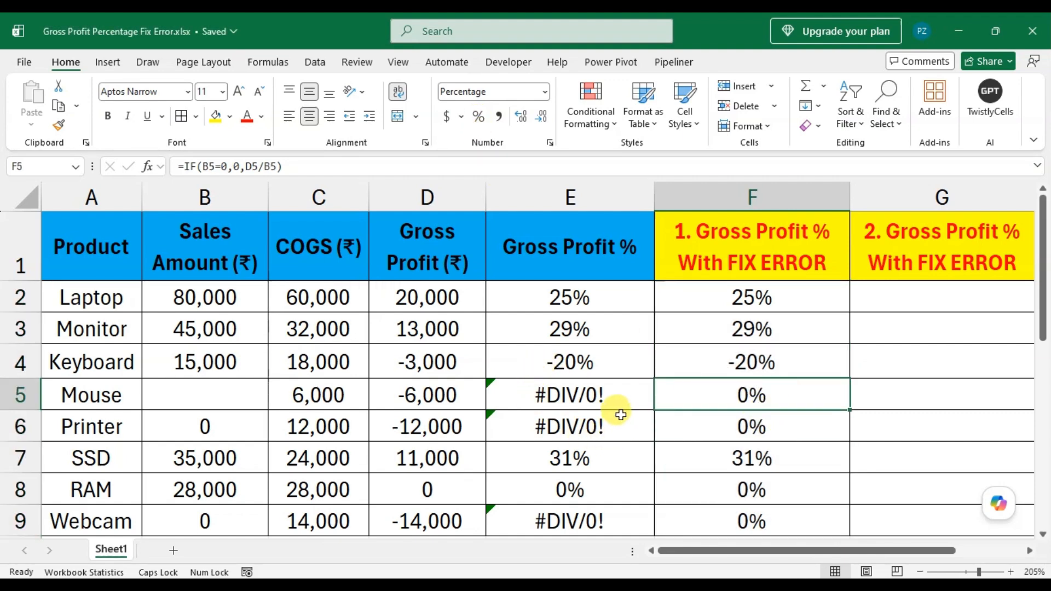
Step: Begin an IF formula in G2 with a nested OR whose first condition is B2=""
{"action": "left_click", "coordinate": [954, 308]}
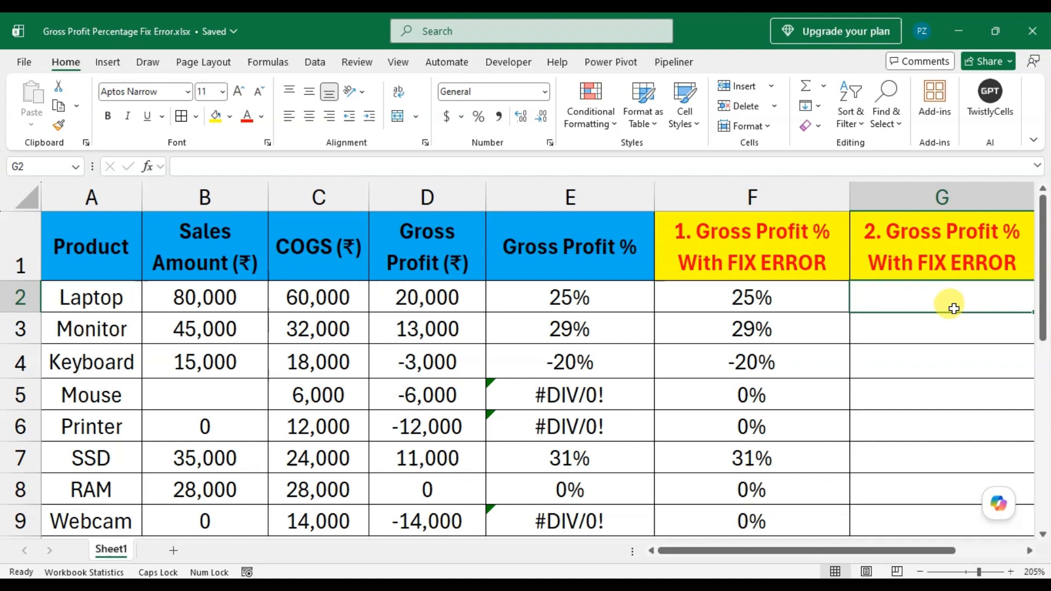
{"action": "type", "text": "="}
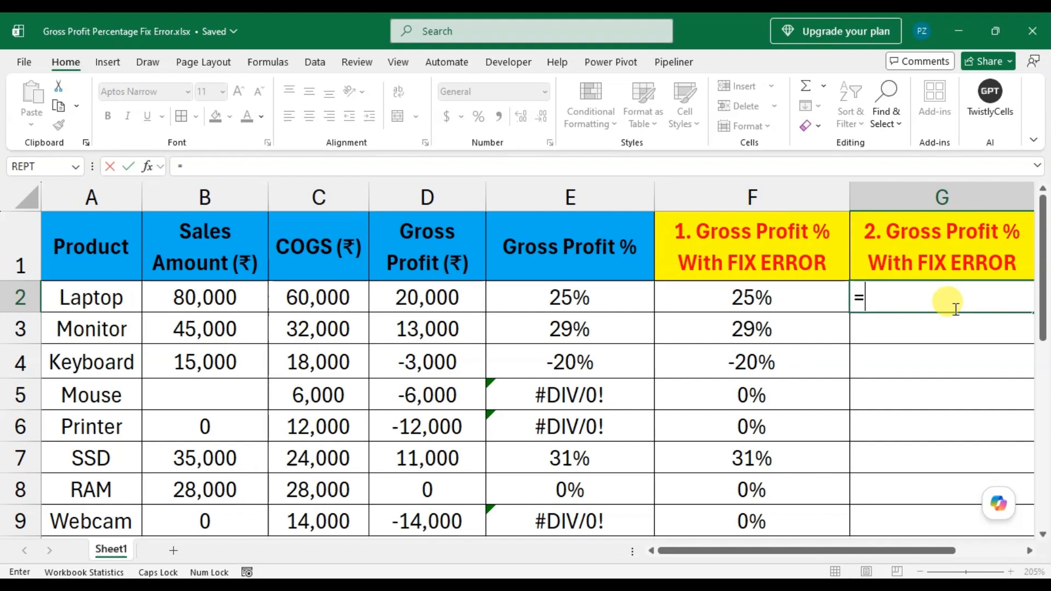
{"action": "type", "text": "IF("}
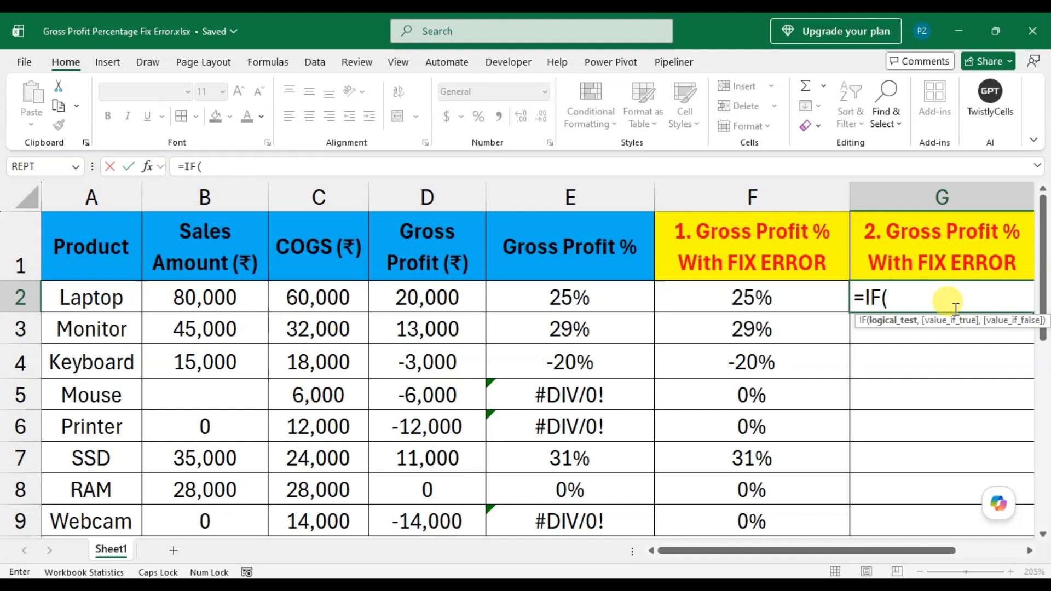
{"action": "type", "text": "OR("}
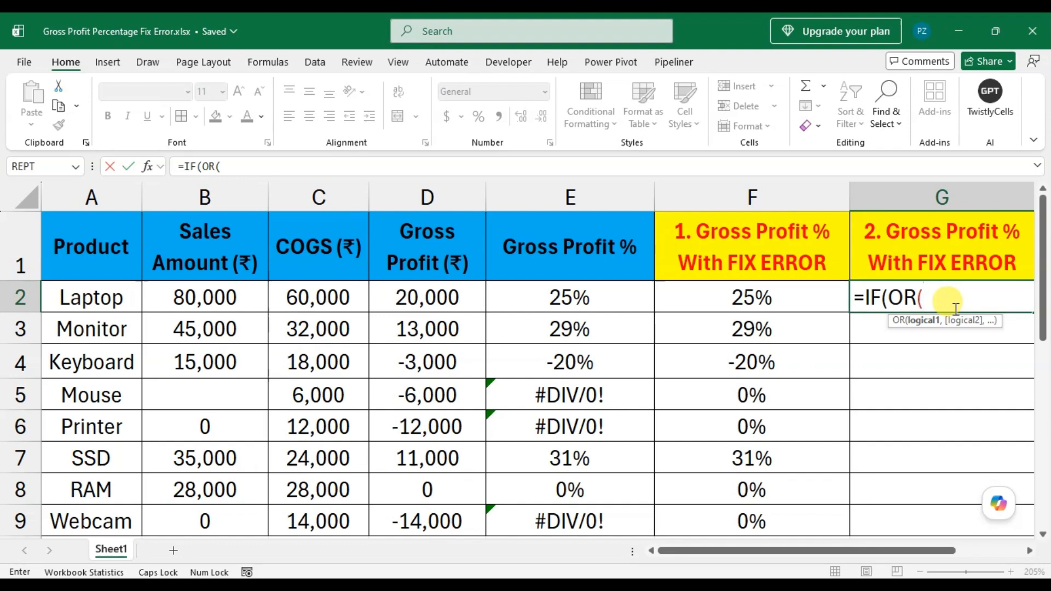
{"action": "key", "text": "Left"}
{"action": "key", "text": "Left"}
{"action": "key", "text": "Left"}
{"action": "key", "text": "Left"}
{"action": "key", "text": "Left"}
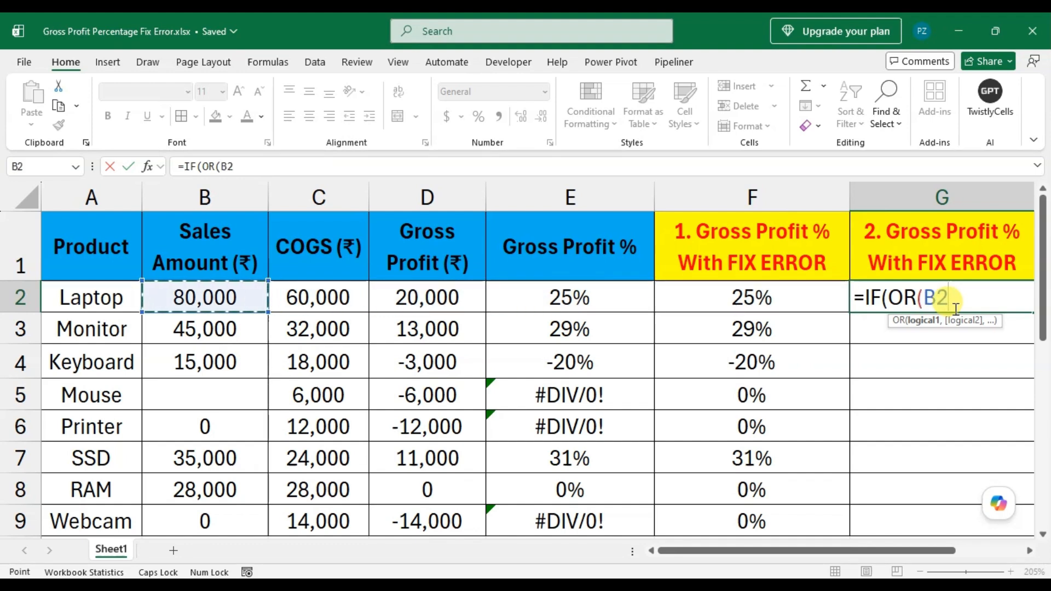
{"action": "type", "text": "="}
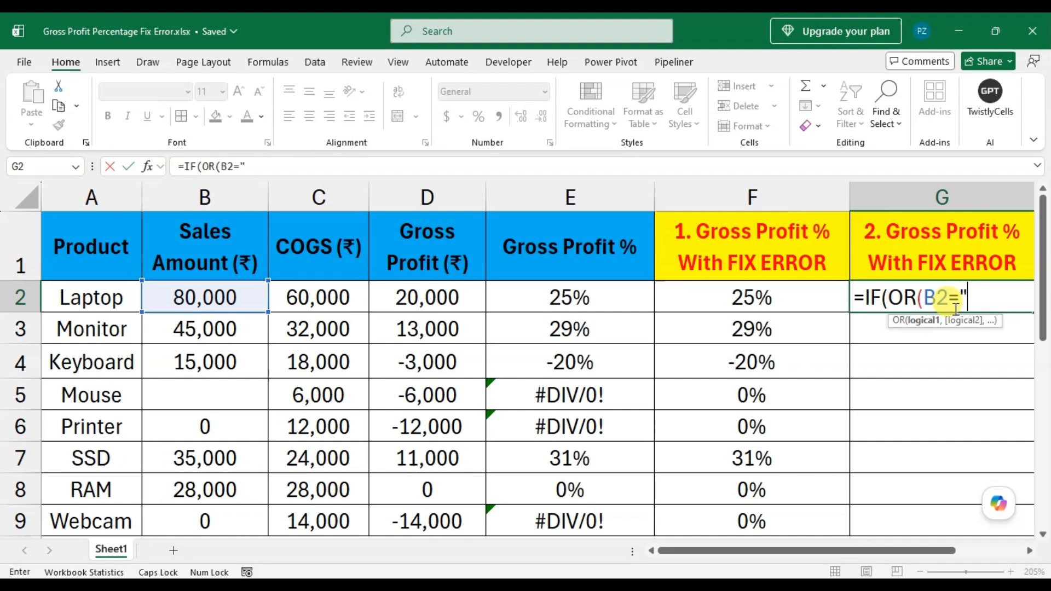
{"action": "type", "text": "\"\","}
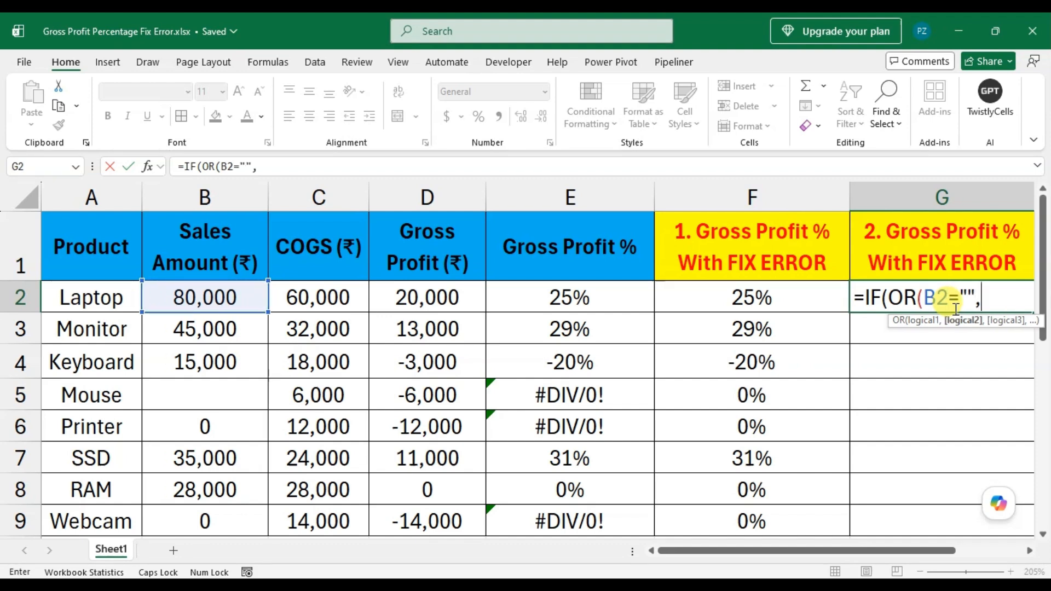
Step: Add B2=0 as the second OR condition in the G2 formula
{"action": "key", "text": "Left"}
{"action": "key", "text": "Left"}
{"action": "key", "text": "Left"}
{"action": "key", "text": "Left"}
{"action": "key", "text": "Left"}
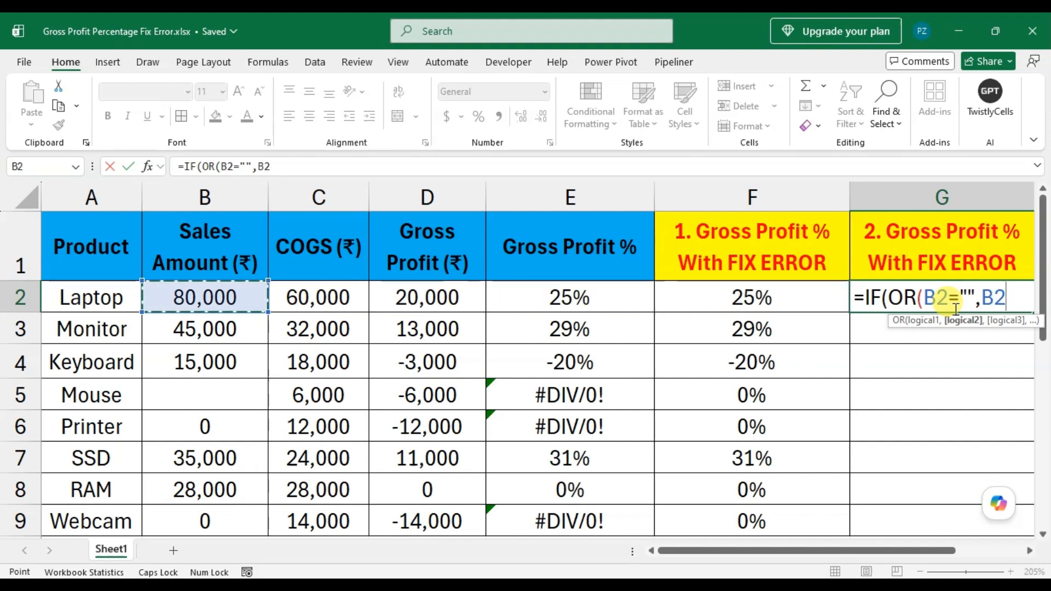
{"action": "type", "text": "=0"}
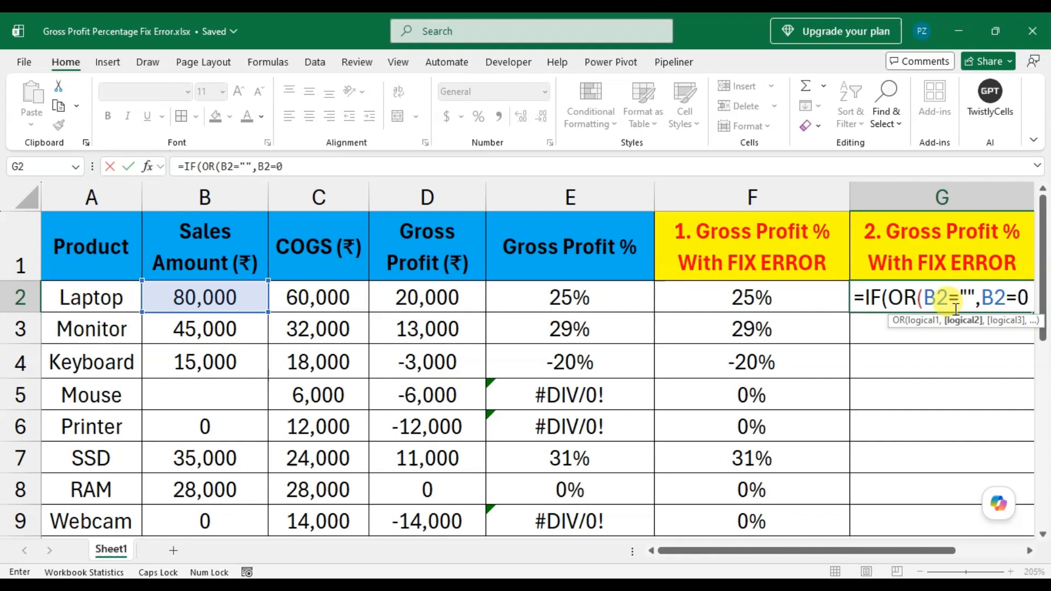
Step: Close the OR test in G2 and set the value if true to "Not Calculated"
{"action": "type", "text": "),\""}
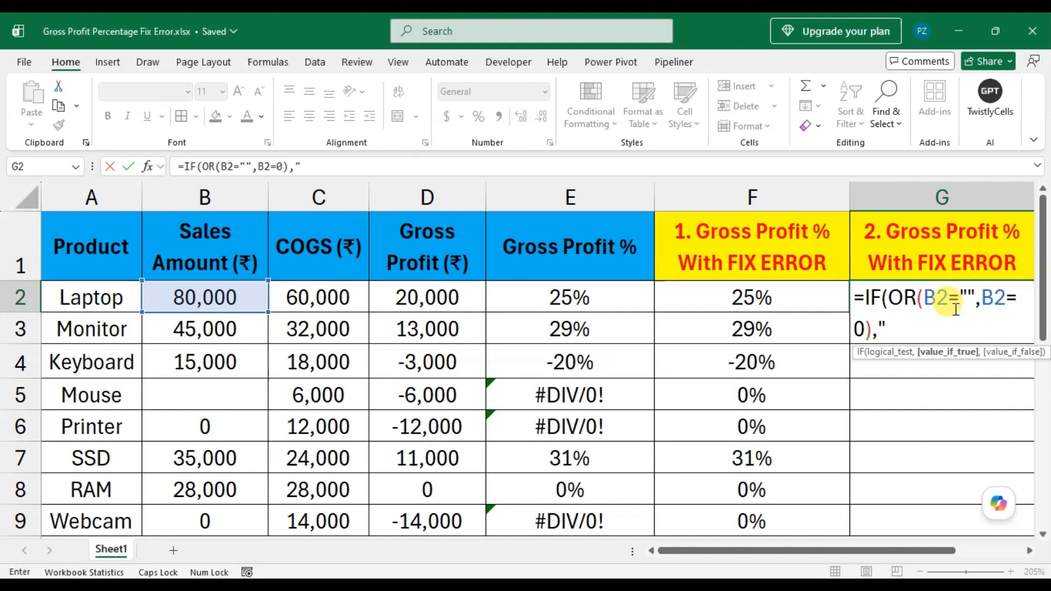
{"action": "type", "text": "n"}
{"action": "key", "text": "Caps_Lock"}
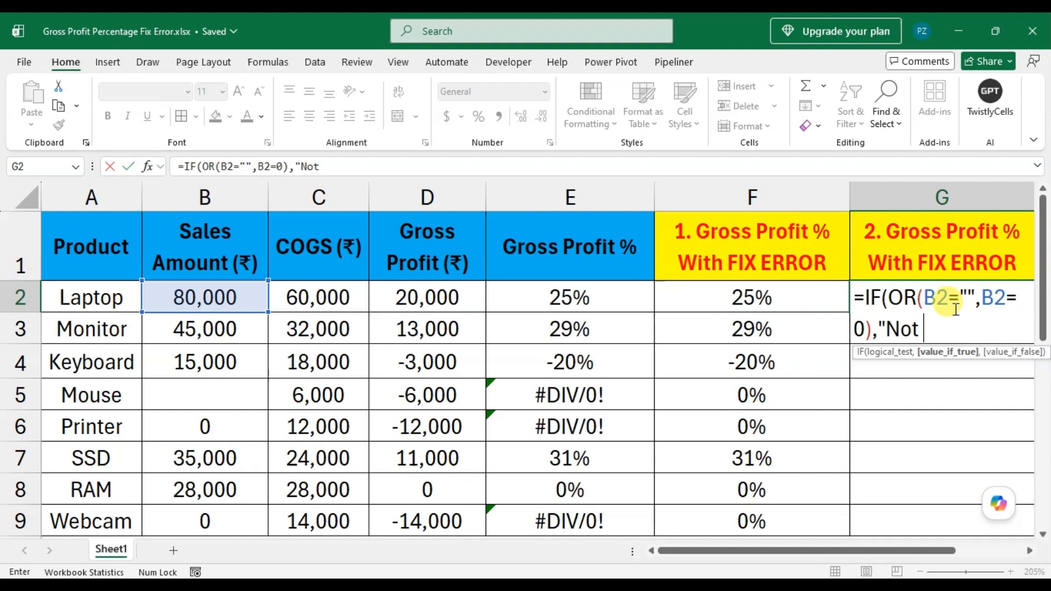
{"action": "type", "text": "ot Calcul"}
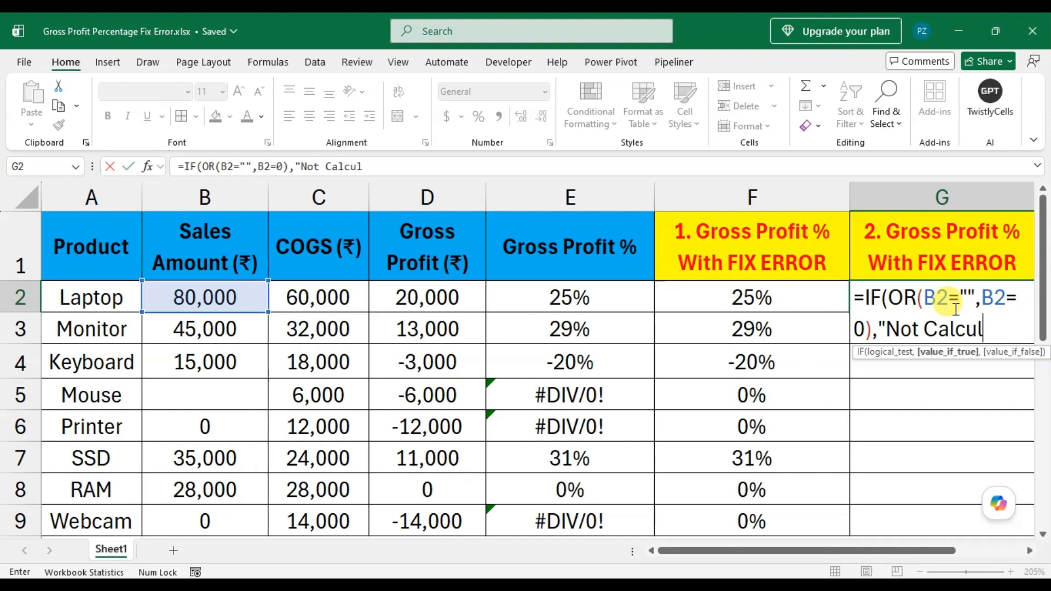
{"action": "type", "text": "ated"}
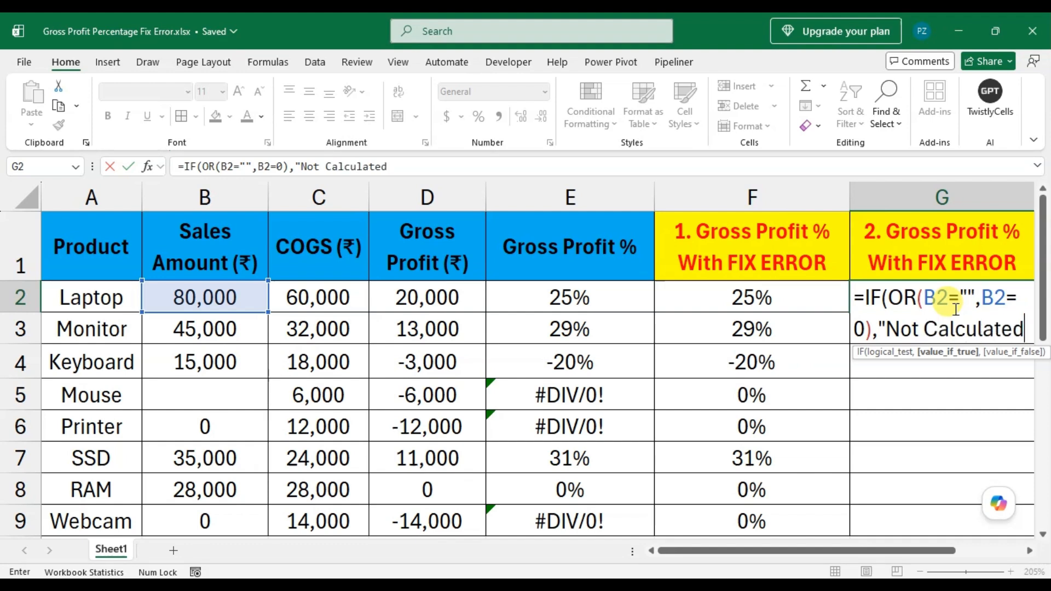
{"action": "type", "text": "\","}
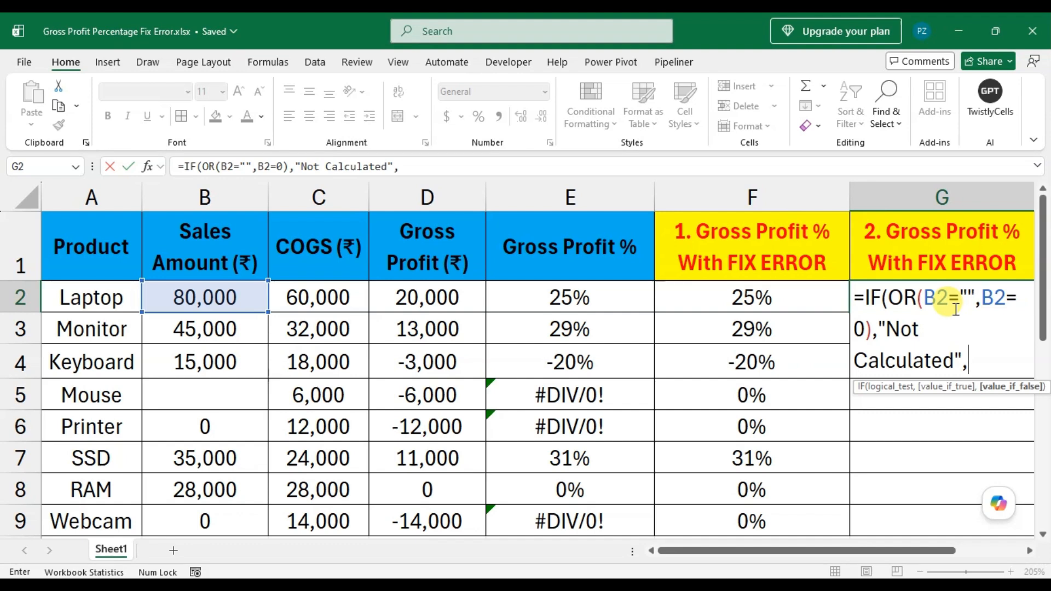
Step: Complete the G2 formula with D2/B2 as the value if false, giving =IF(OR(B2="",B2=0),"Not Calculated",D2/B2)
{"action": "key", "text": "Left"}
{"action": "key", "text": "Left"}
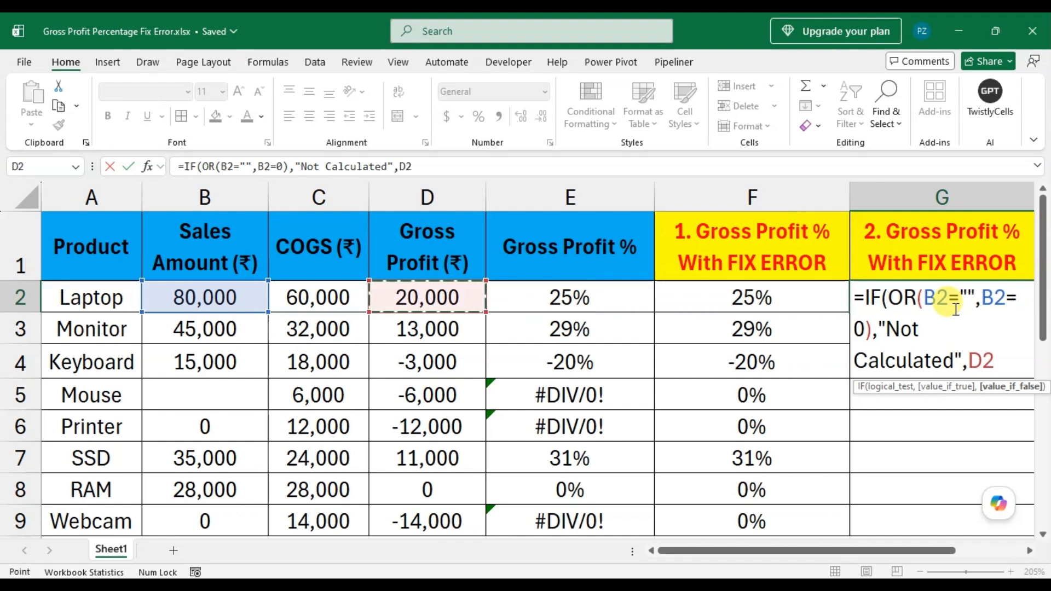
{"action": "type", "text": "/"}
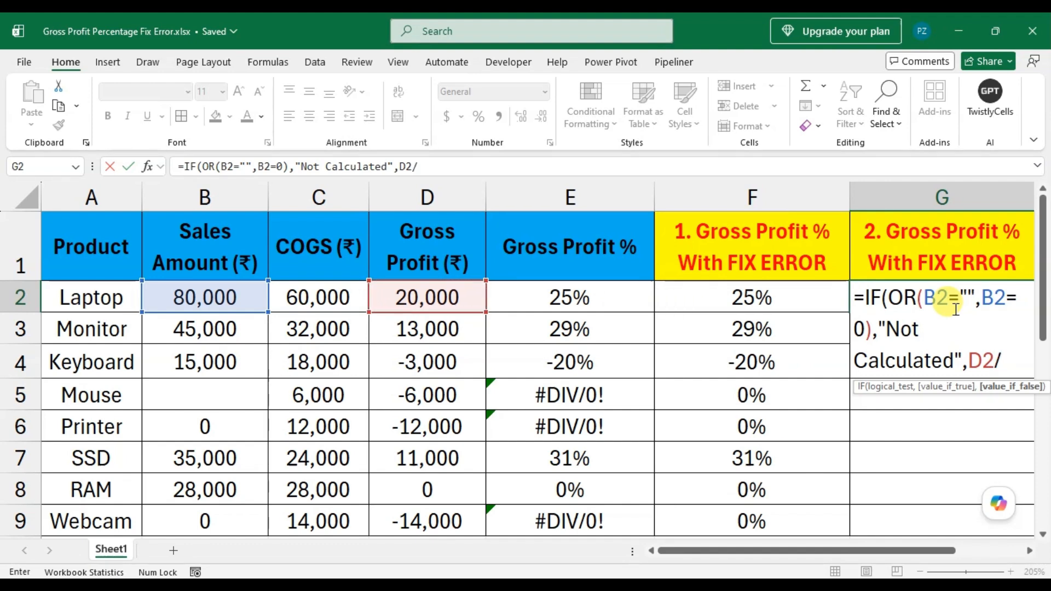
{"action": "key", "text": "Left"}
{"action": "key", "text": "Left"}
{"action": "key", "text": "Left"}
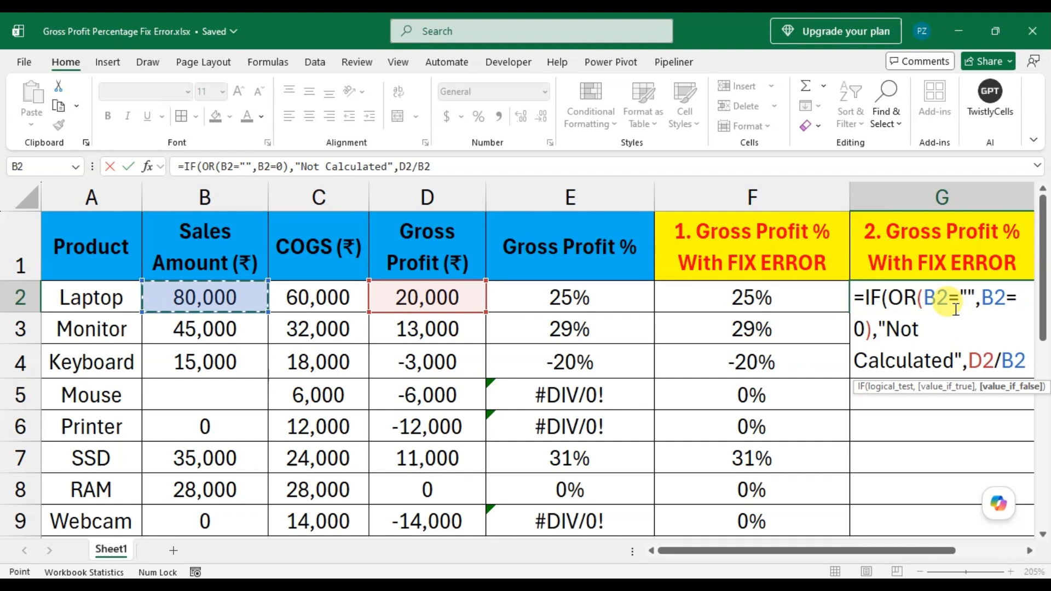
{"action": "type", "text": ")"}
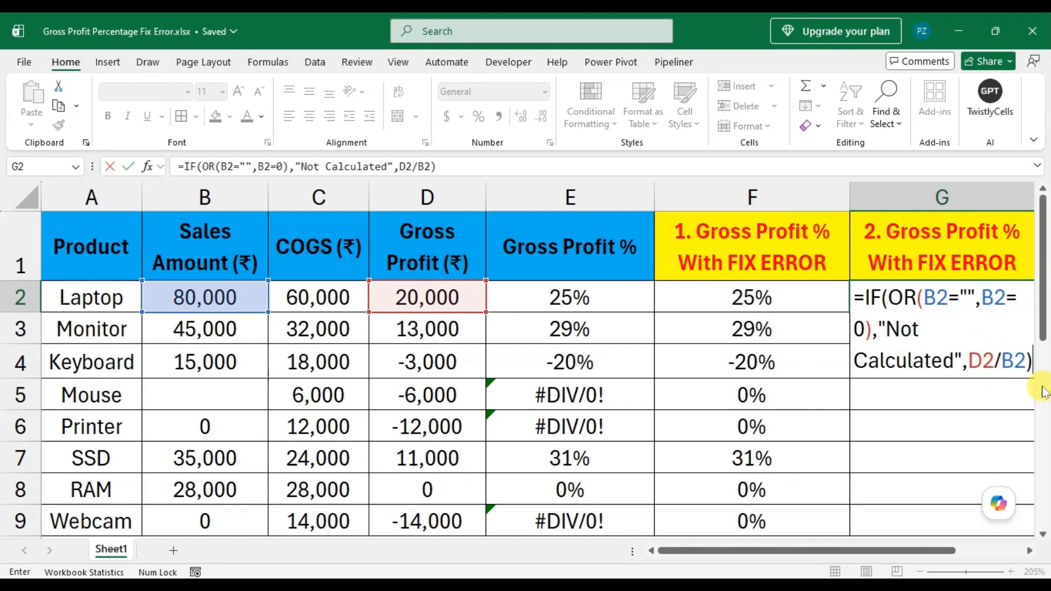
{"action": "key", "text": "Return"}
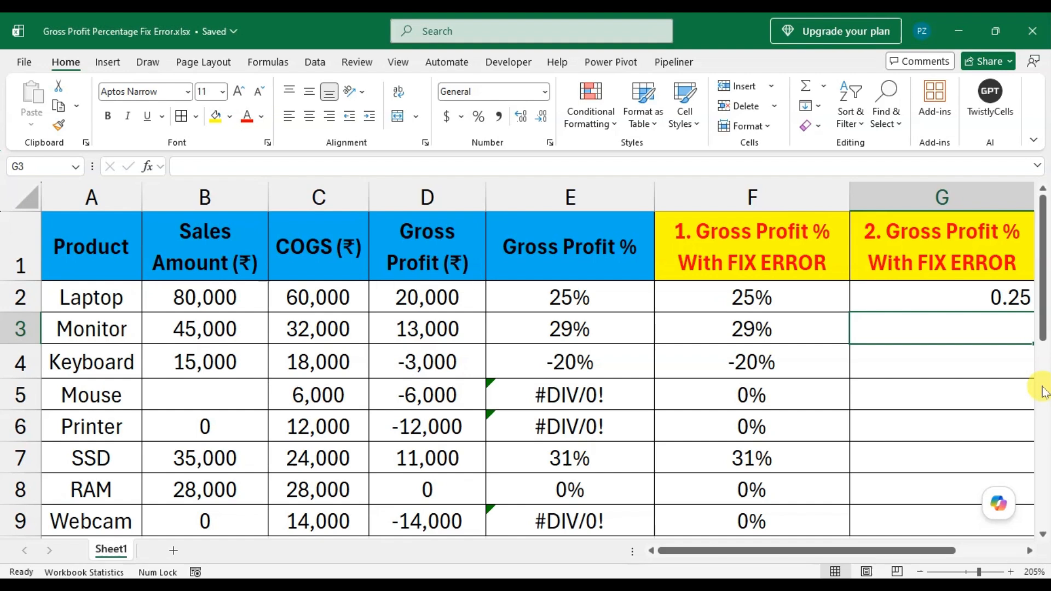
Step: Fill the G2 formula down to G9 and check the copied formula in G5
{"action": "left_click", "coordinate": [962, 284]}
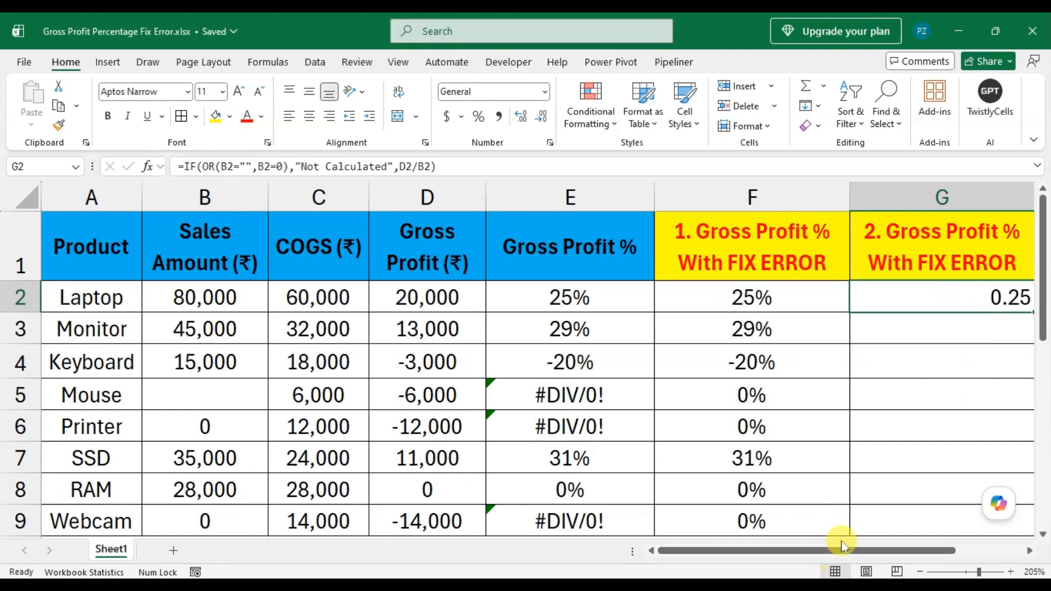
{"action": "left_click_drag", "start_coordinate": [840, 550], "coordinate": [871, 551]}
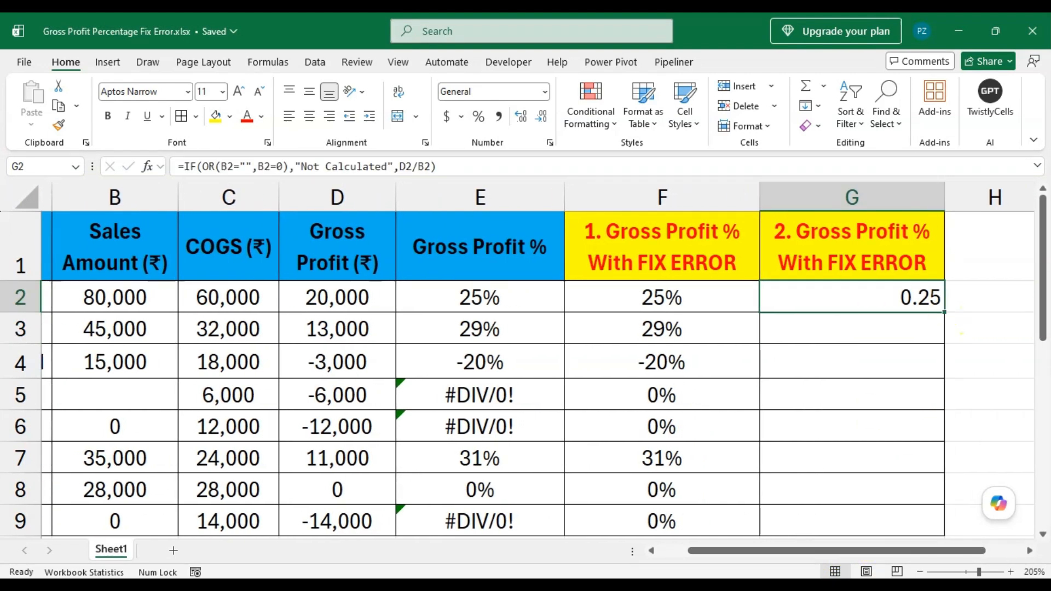
{"action": "double_click", "coordinate": [944, 312]}
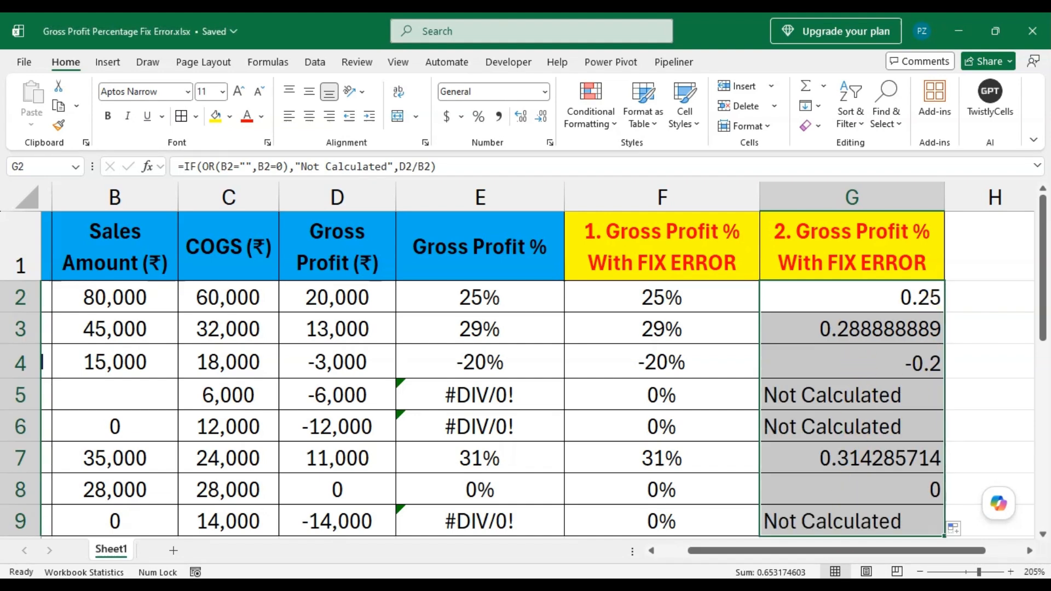
{"action": "left_click", "coordinate": [832, 394]}
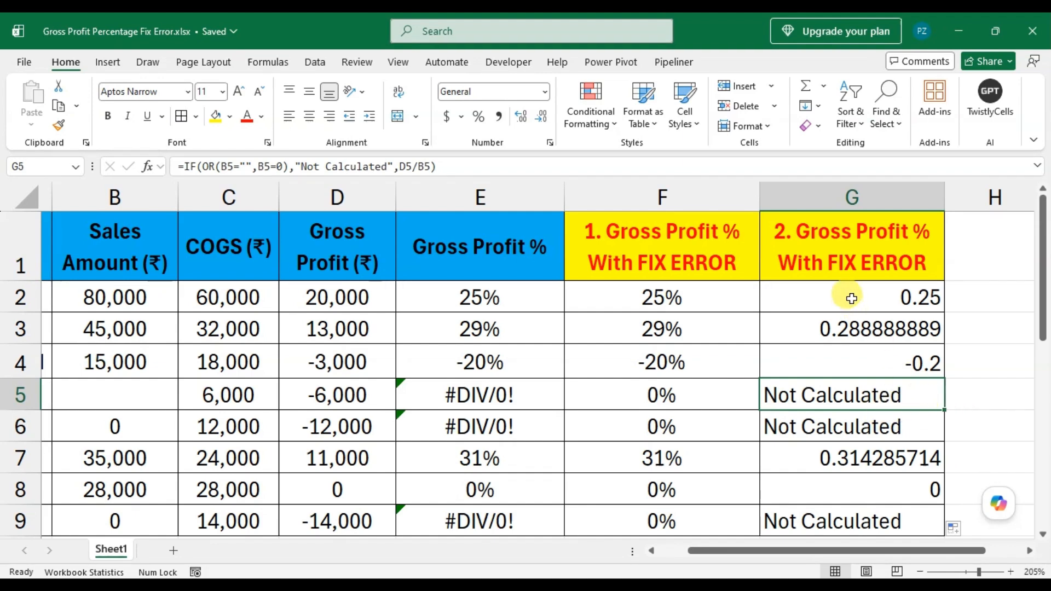
Step: Format G2:G9 as percentages and center the cells horizontally
{"action": "left_click_drag", "start_coordinate": [852, 295], "coordinate": [870, 516]}
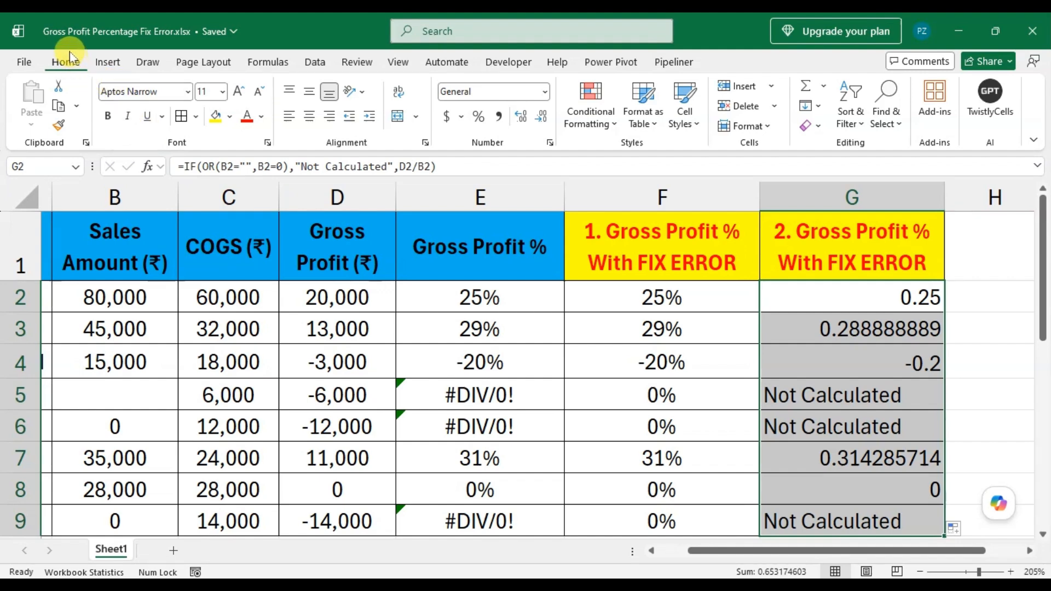
{"action": "left_click", "coordinate": [479, 118]}
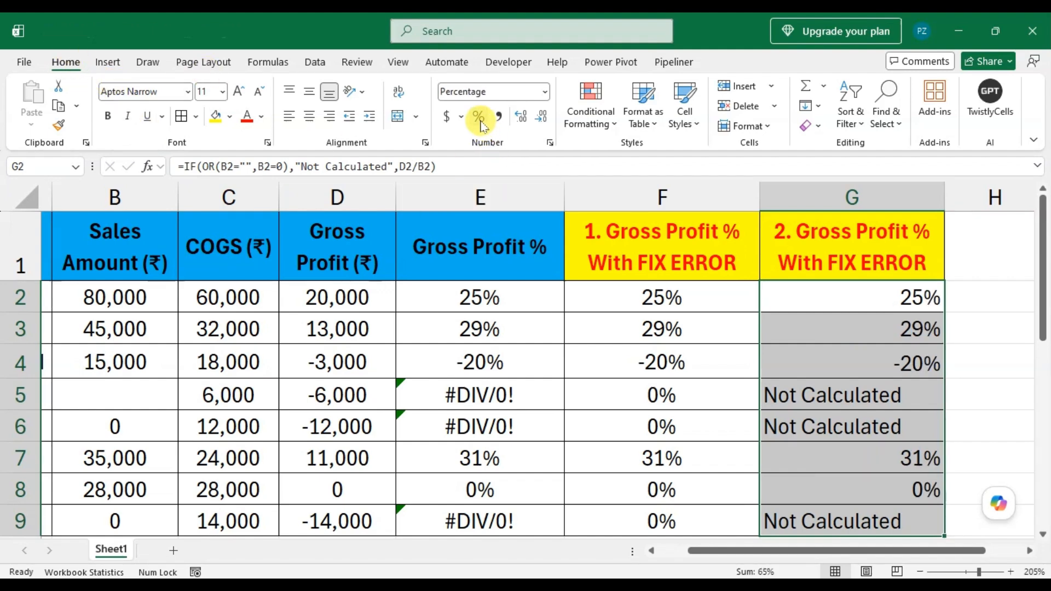
{"action": "left_click", "coordinate": [308, 117]}
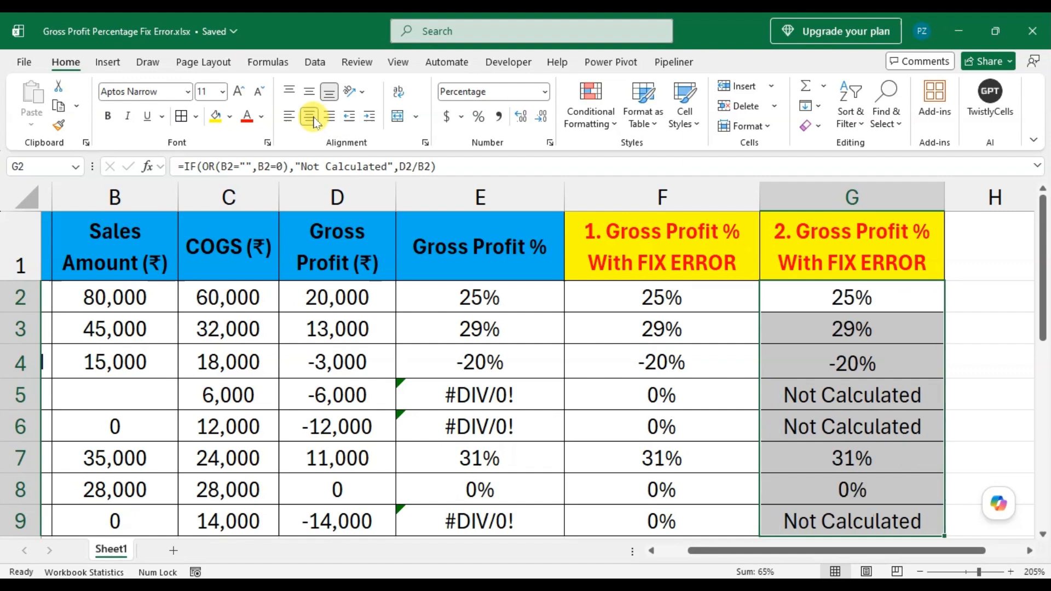
{"action": "left_click", "coordinate": [1006, 375]}
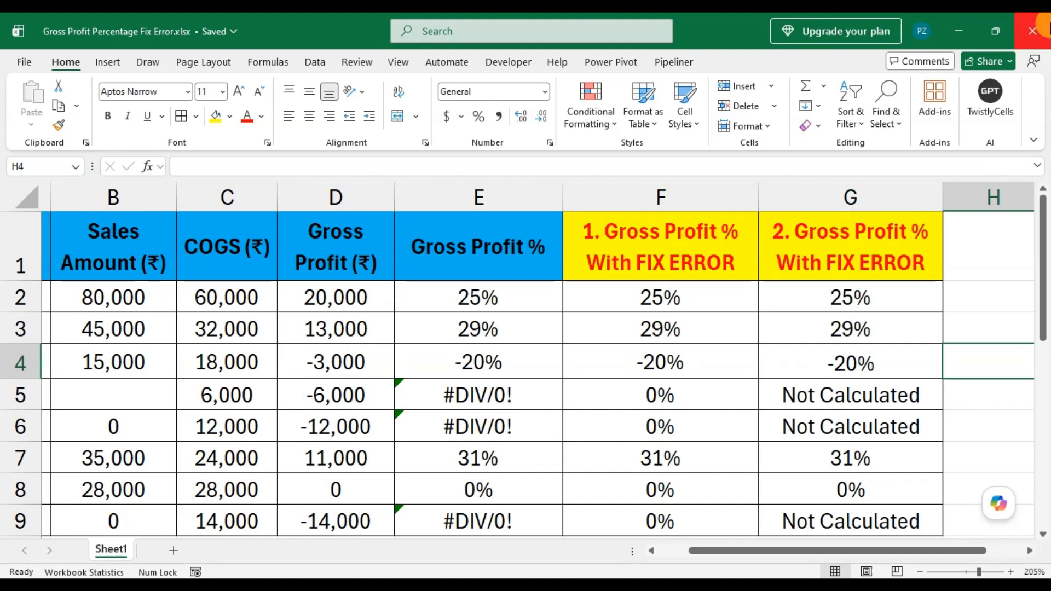
Step: Enter the column header "Profit Status" in H1
{"action": "left_click_drag", "start_coordinate": [861, 550], "coordinate": [898, 549]}
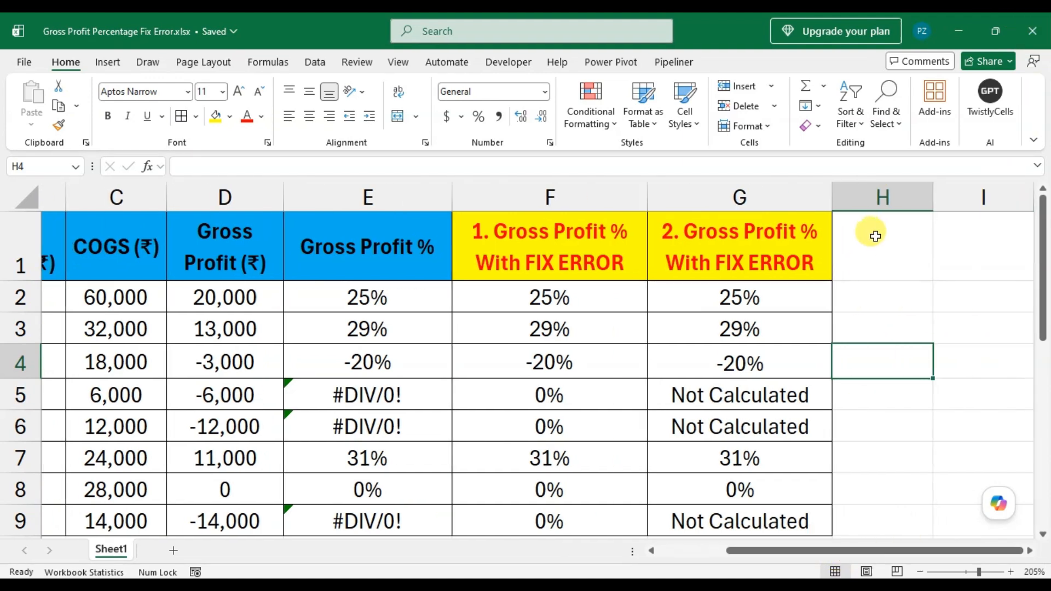
{"action": "left_click", "coordinate": [879, 253]}
{"action": "type", "text": "Profit St"}
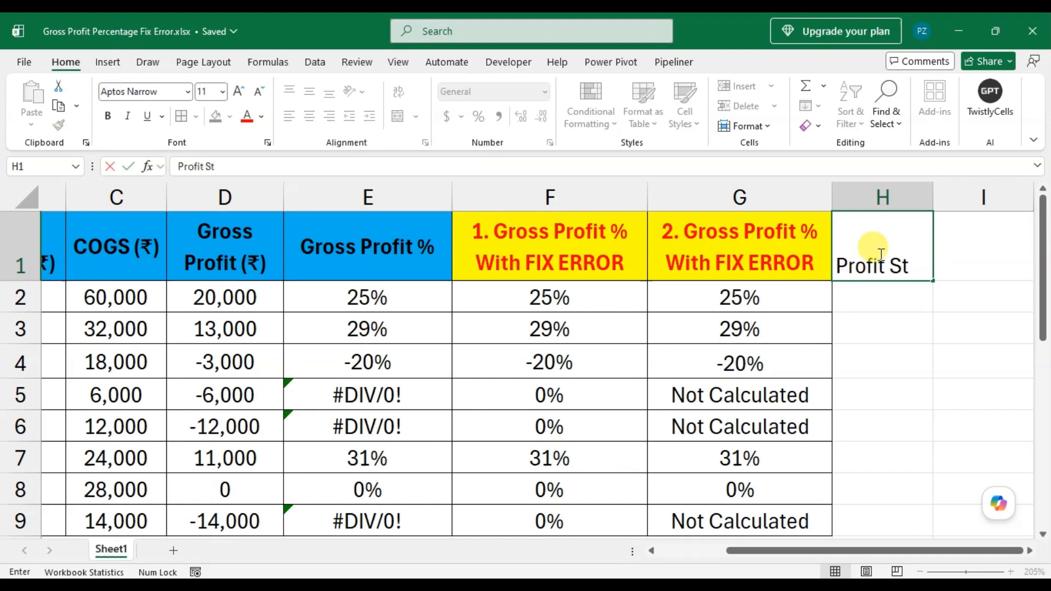
{"action": "type", "text": "atus"}
{"action": "key", "text": "Return"}
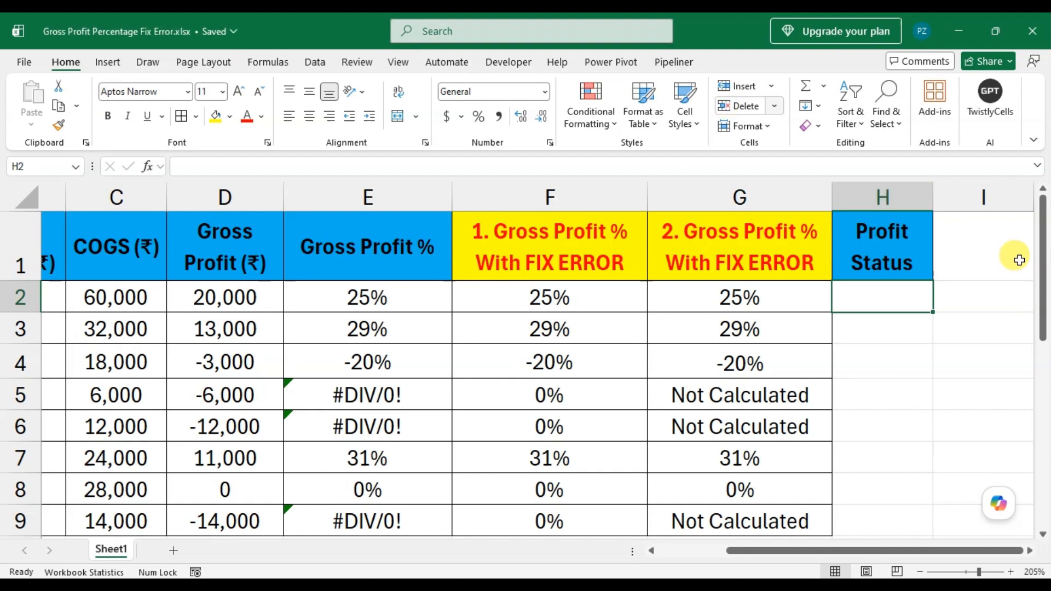
Step: Enter the profit status formula =IF(F2>=30%,"High Margin","Low Margin") in H2
{"action": "type", "text": "=if"}
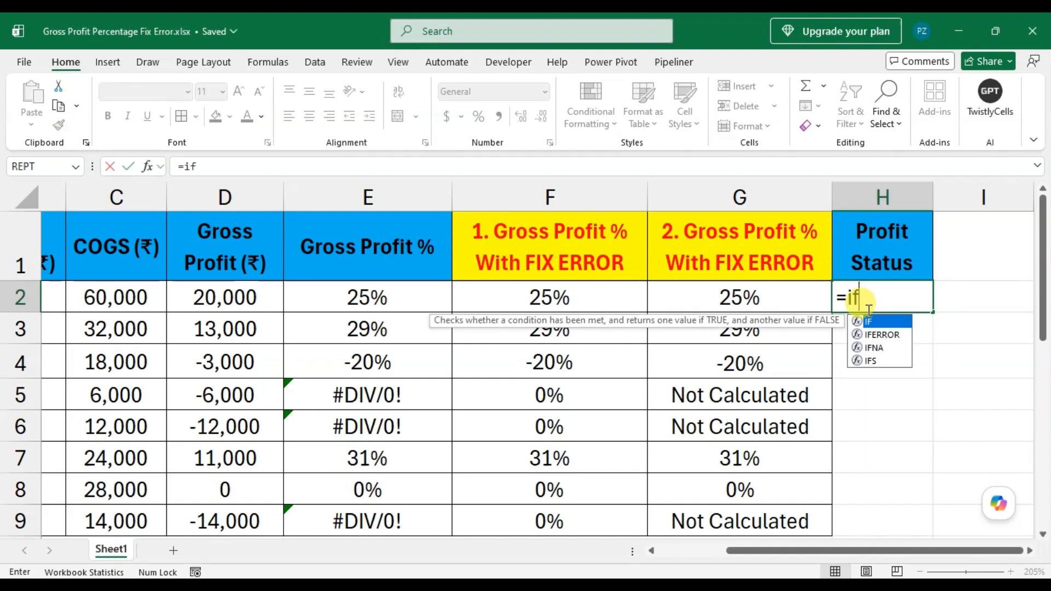
{"action": "key", "text": "Tab"}
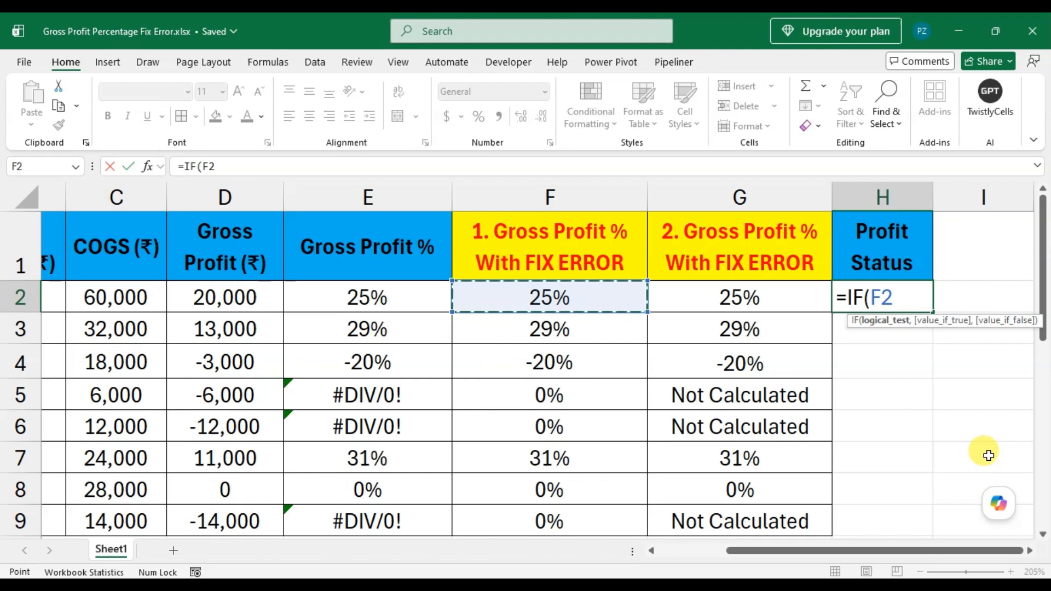
{"action": "type", "text": ">=30"}
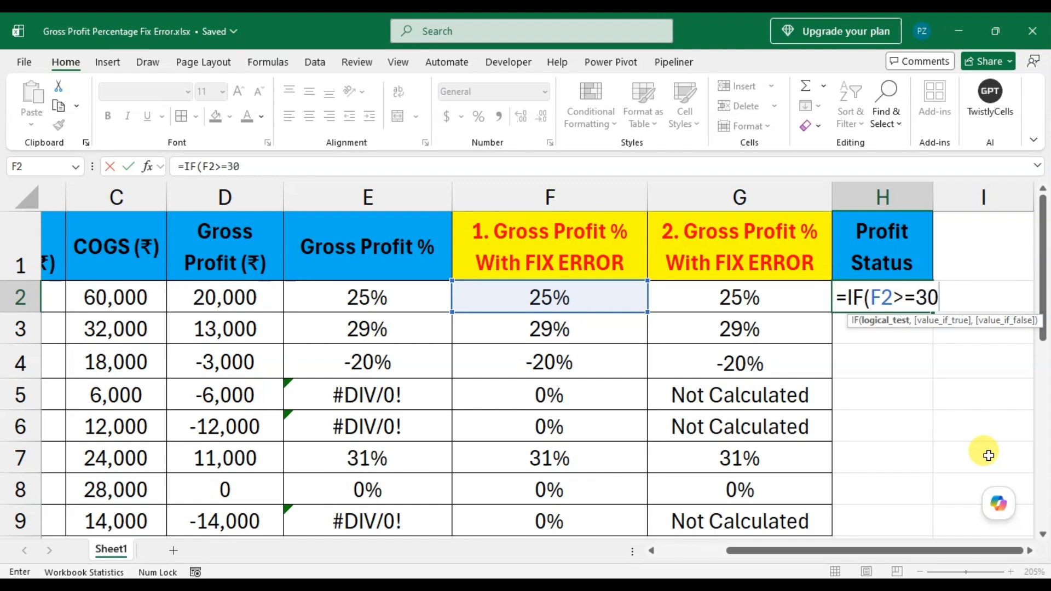
{"action": "type", "text": "%,"}
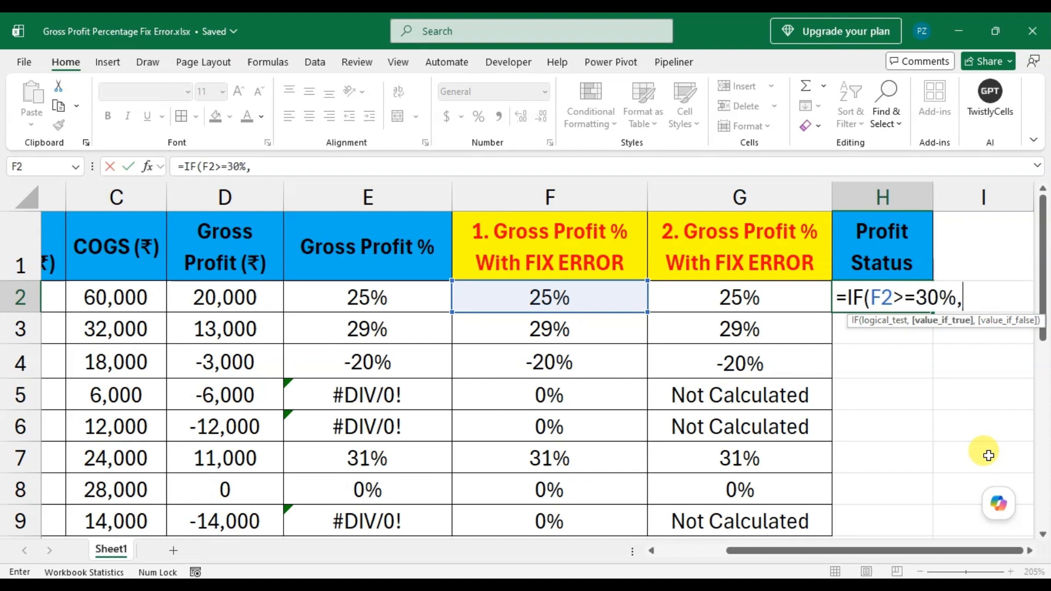
{"action": "type", "text": "\"Hig"}
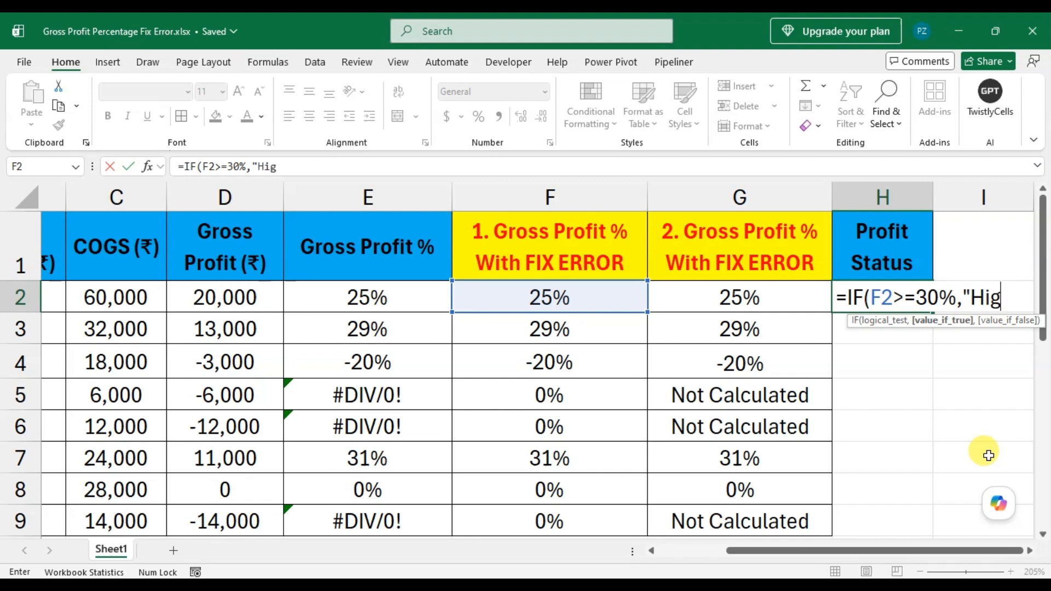
{"action": "type", "text": "h Mar"}
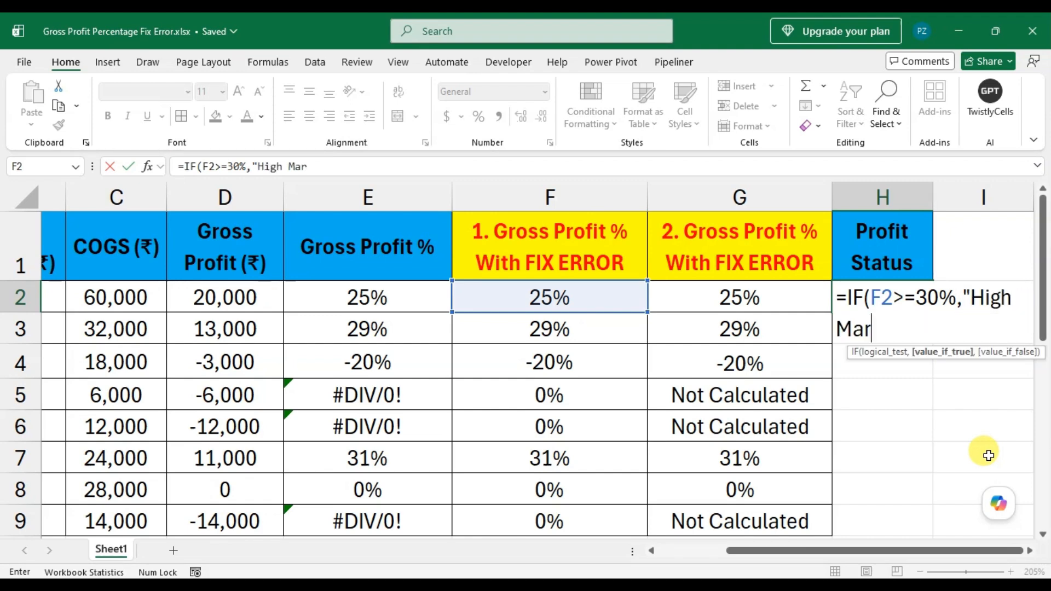
{"action": "type", "text": "gin"}
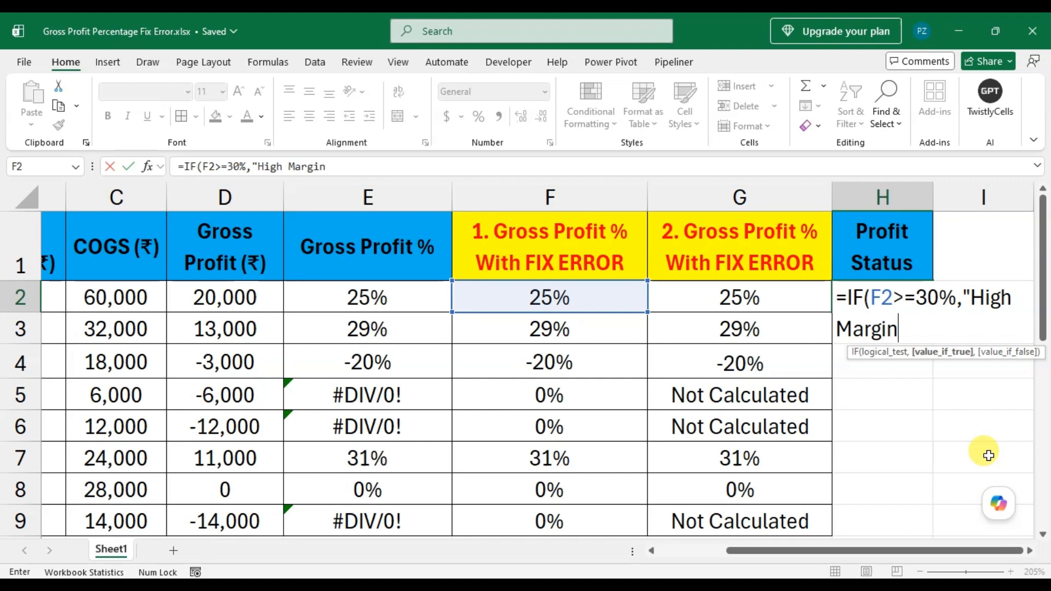
{"action": "type", "text": "\",\"Low"}
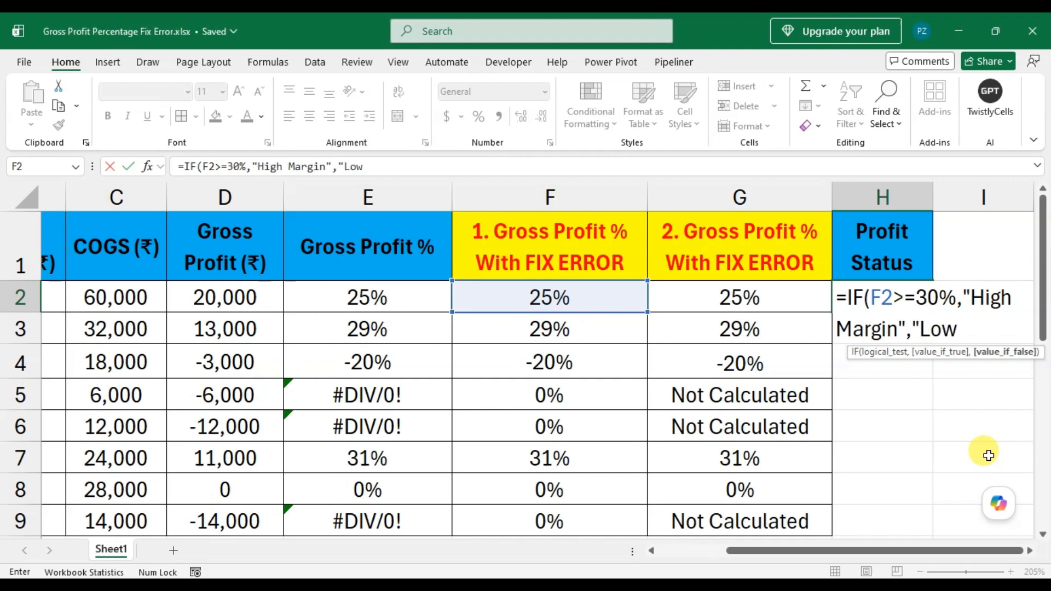
{"action": "type", "text": " Margi"}
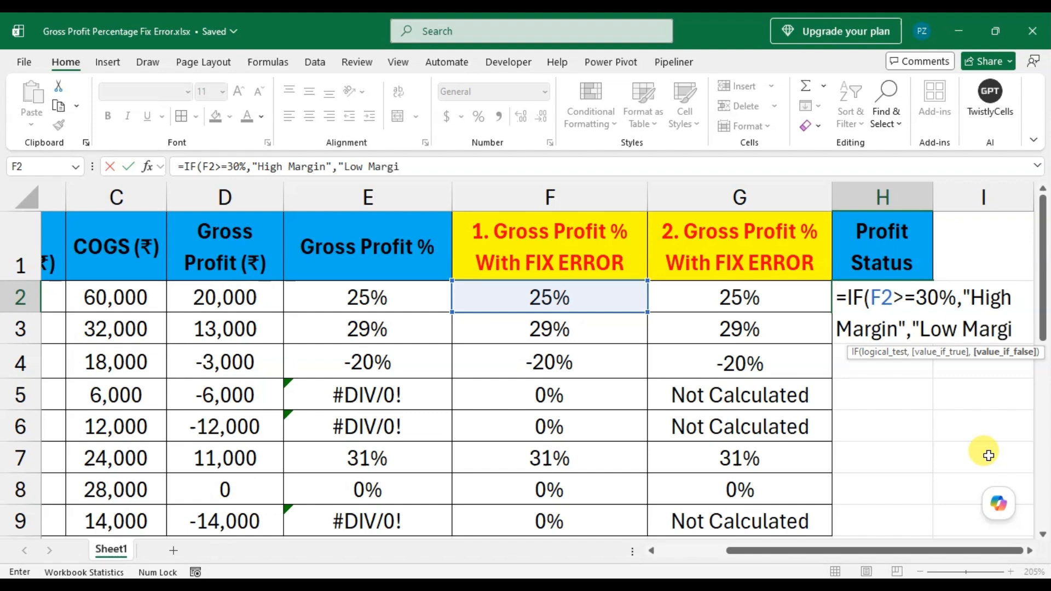
{"action": "type", "text": "n\")"}
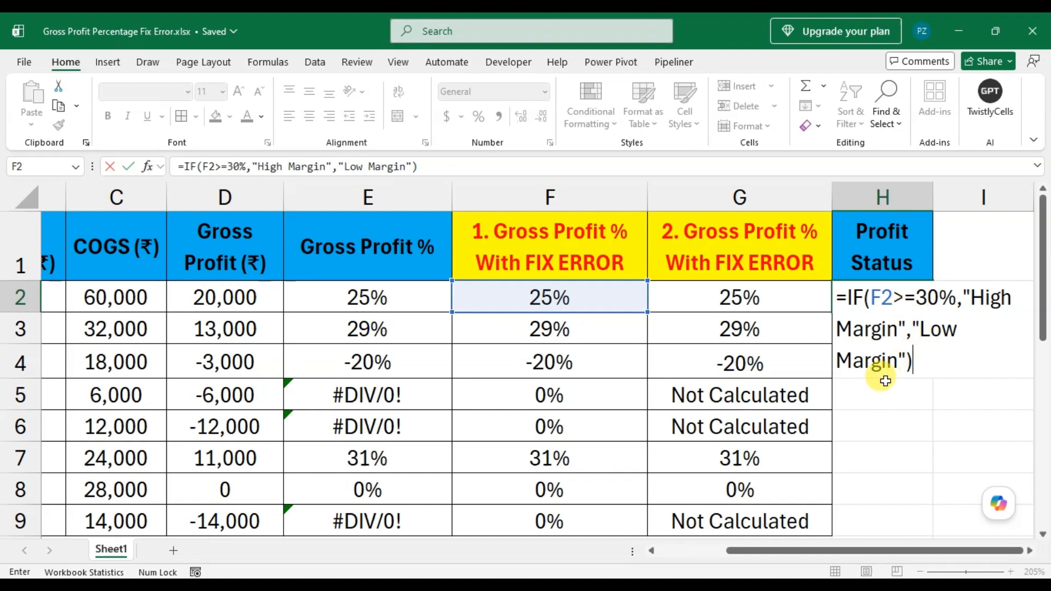
{"action": "key", "text": "Return"}
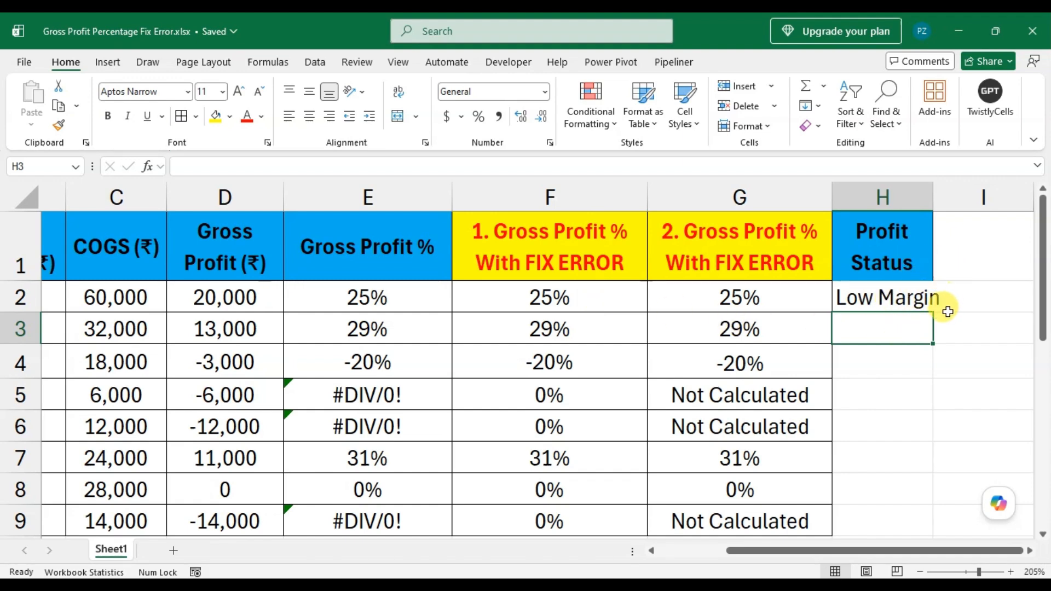
Step: Fill the H2 profit status formula down to H9 and check the copied formula in H7
{"action": "left_click", "coordinate": [932, 300]}
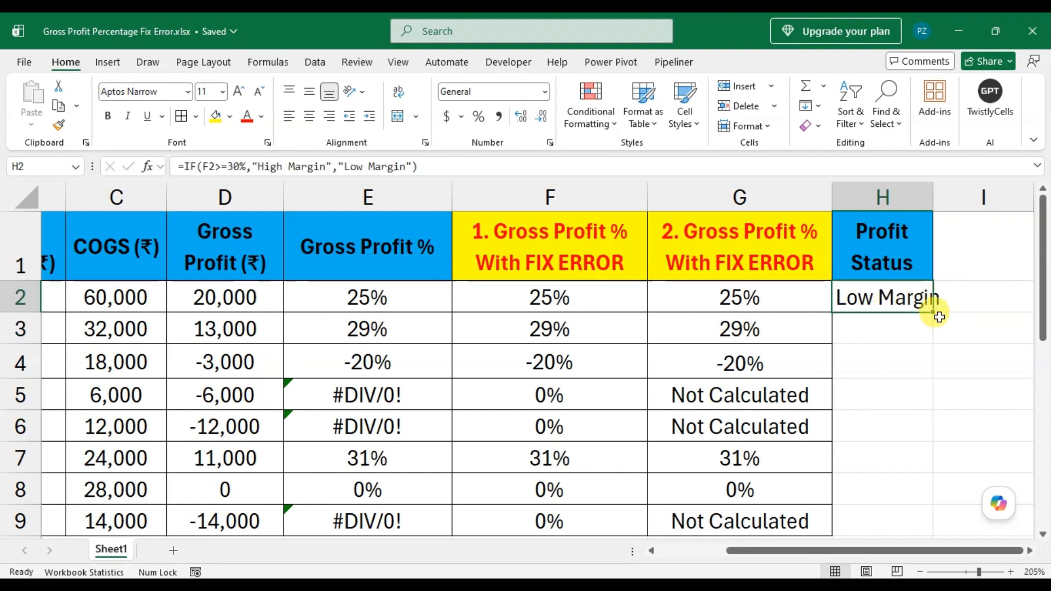
{"action": "double_click", "coordinate": [932, 311]}
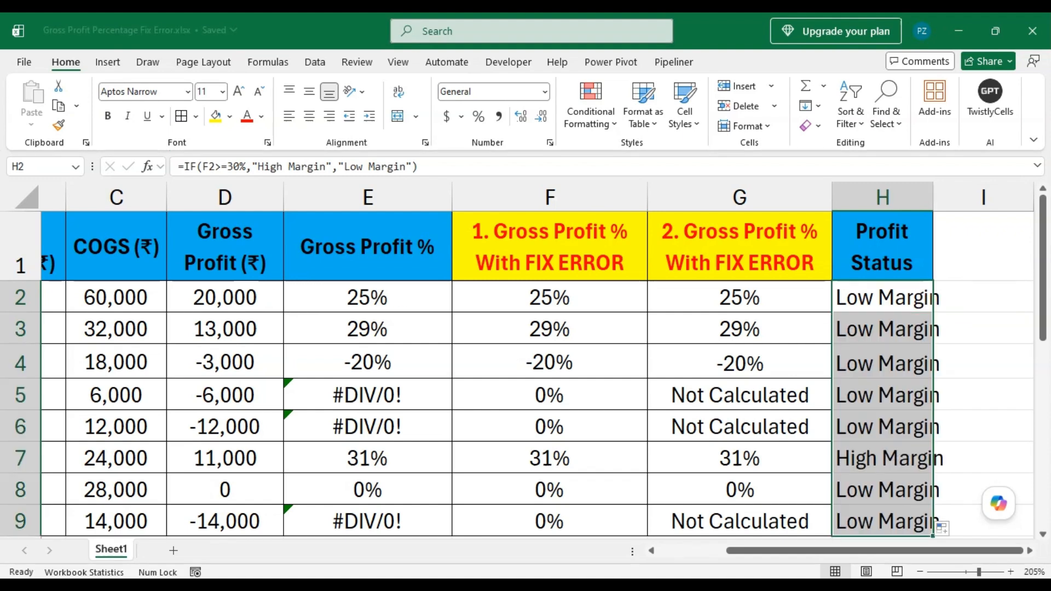
{"action": "scroll", "coordinate": [954, 465], "scroll_direction": "down", "scroll_amount": 1}
{"action": "left_click", "coordinate": [894, 424]}
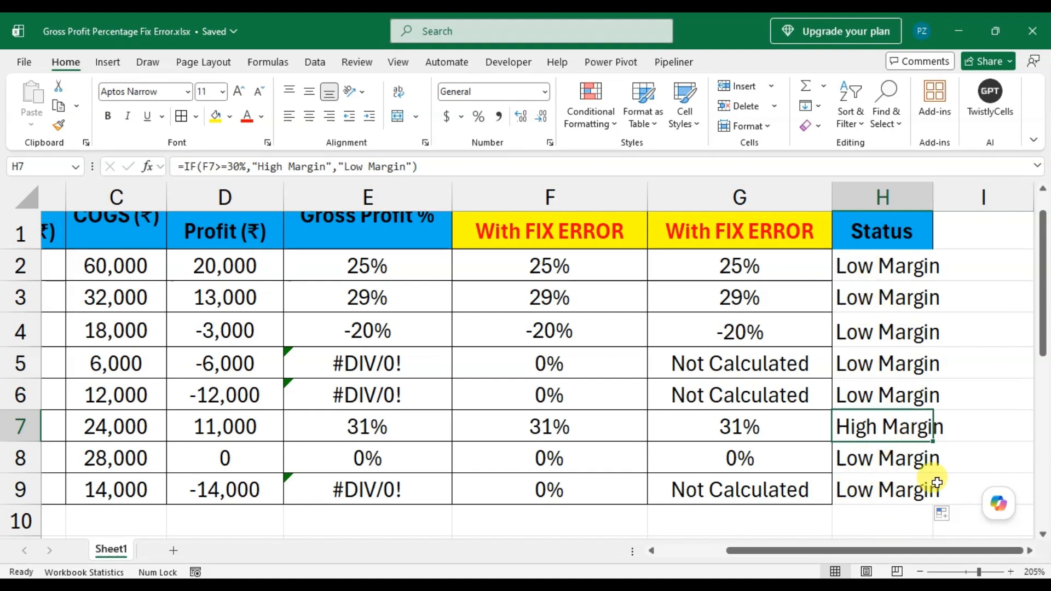
Step: Edit the H2 formula to test E2 instead of F2, giving =IF(E2>=30%,"High Margin","Low Margin")
{"action": "scroll", "coordinate": [931, 449], "scroll_direction": "up", "scroll_amount": 1}
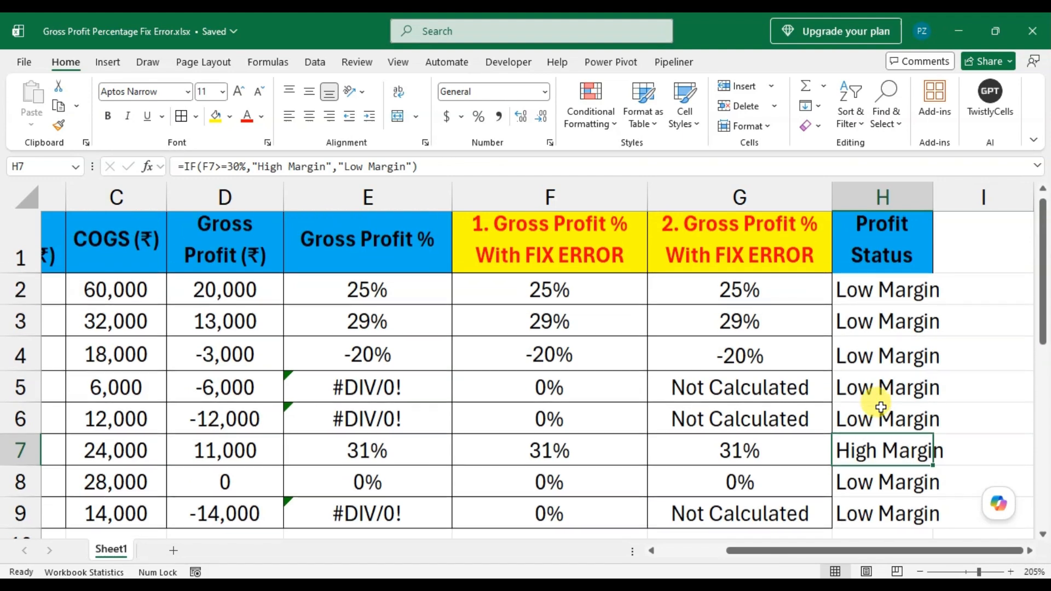
{"action": "left_click", "coordinate": [862, 290]}
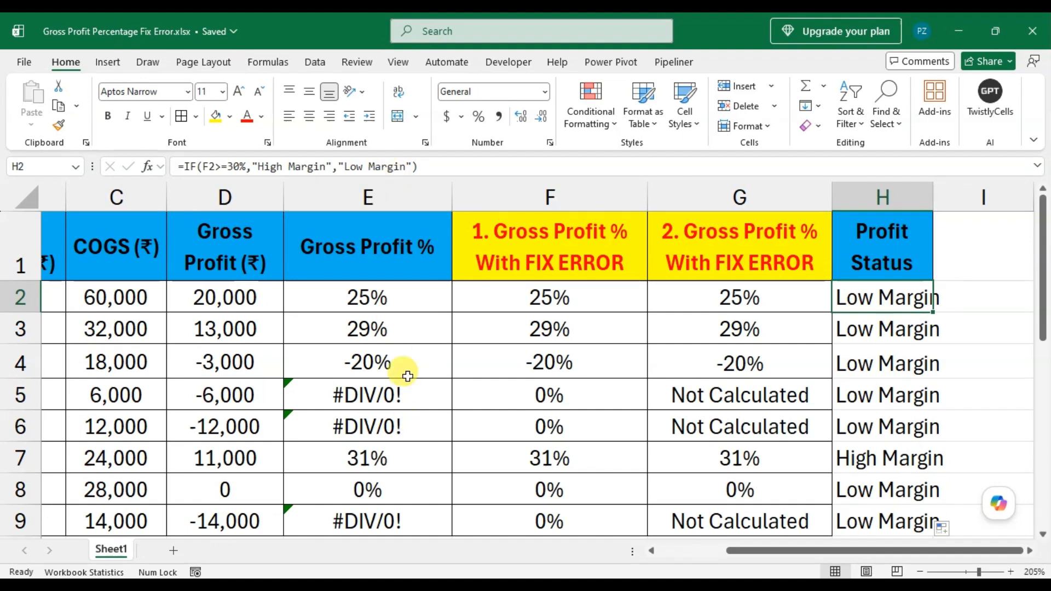
{"action": "key", "text": "F2"}
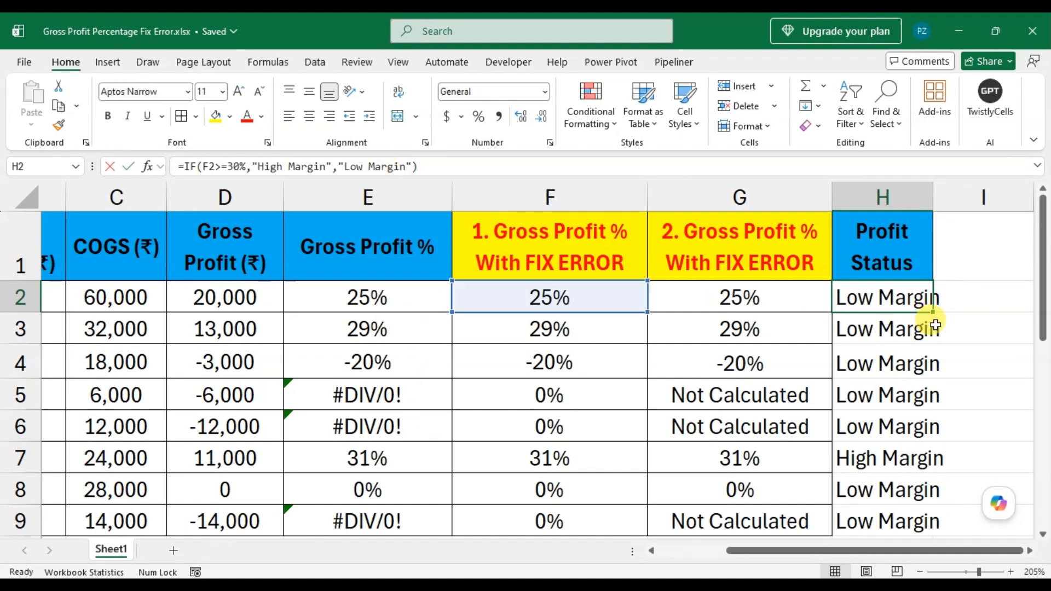
{"action": "key", "text": "Up"}
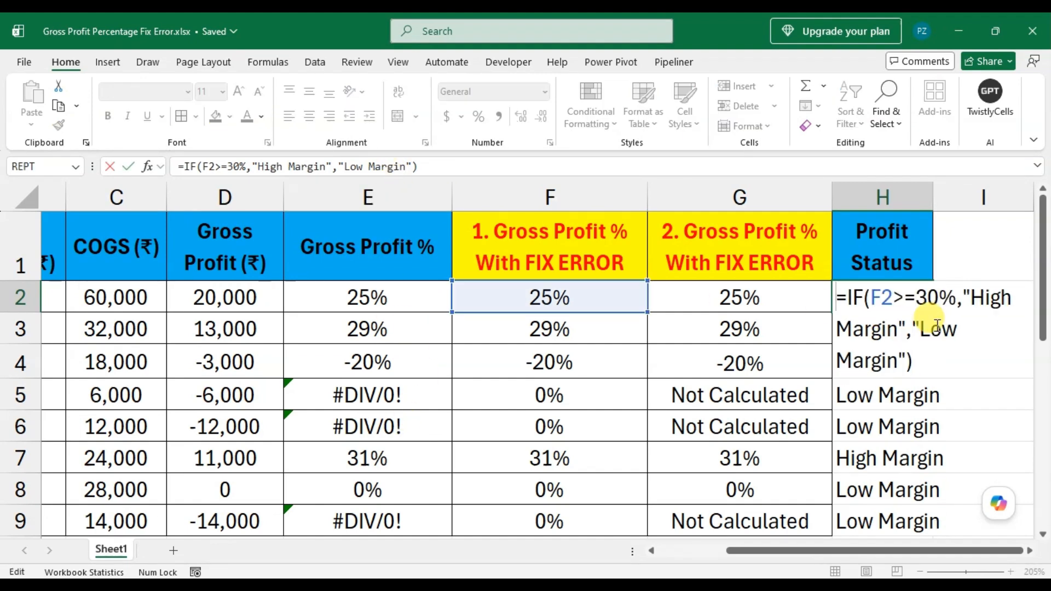
{"action": "key", "text": "Down"}
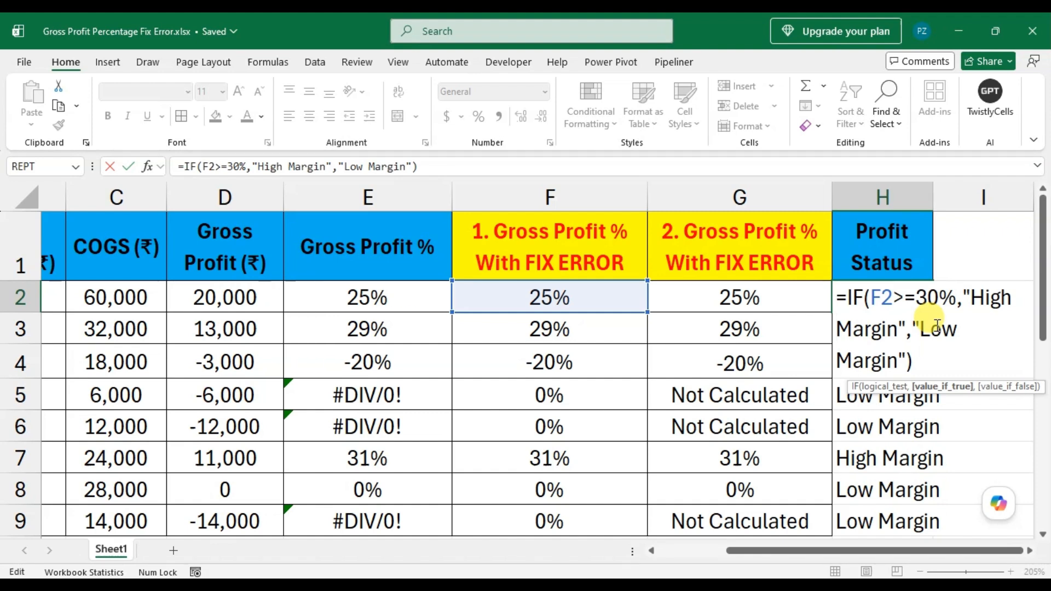
{"action": "left_click", "coordinate": [893, 298]}
{"action": "key", "text": "BackSpace"}
{"action": "key", "text": "BackSpace"}
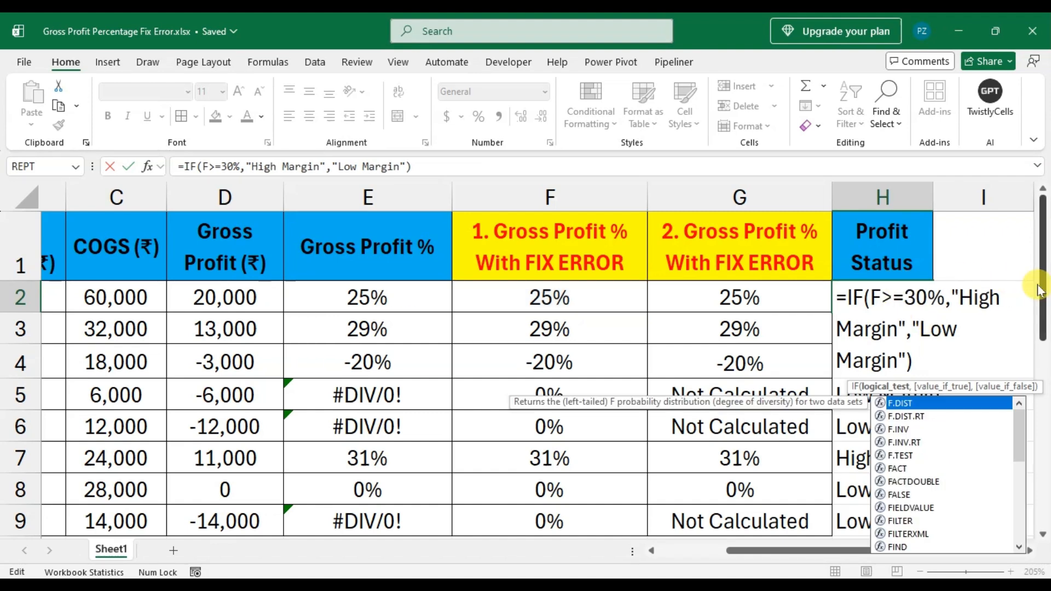
{"action": "left_click", "coordinate": [415, 300]}
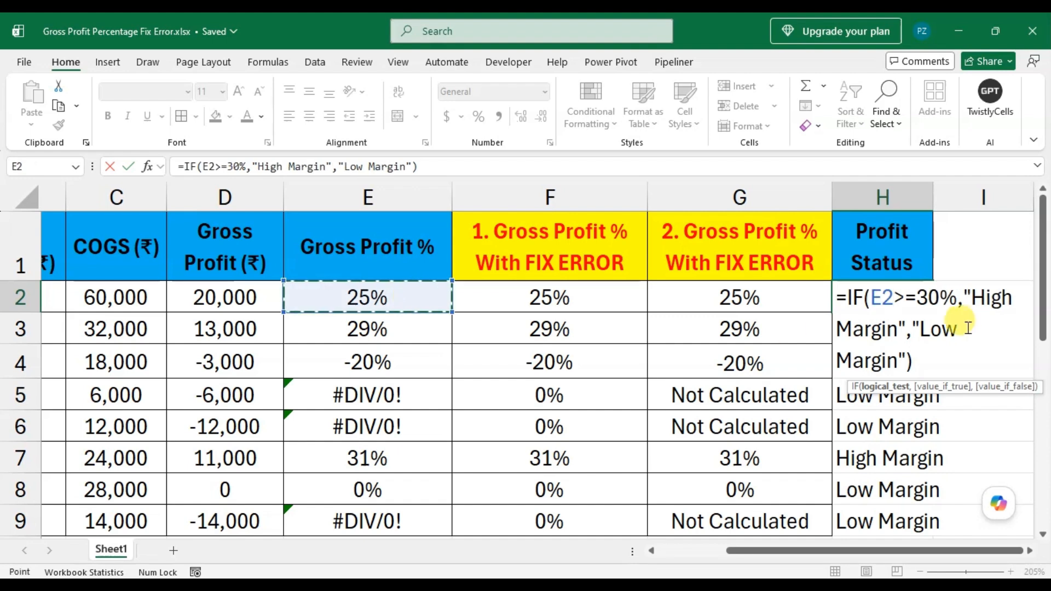
{"action": "key", "text": "Return"}
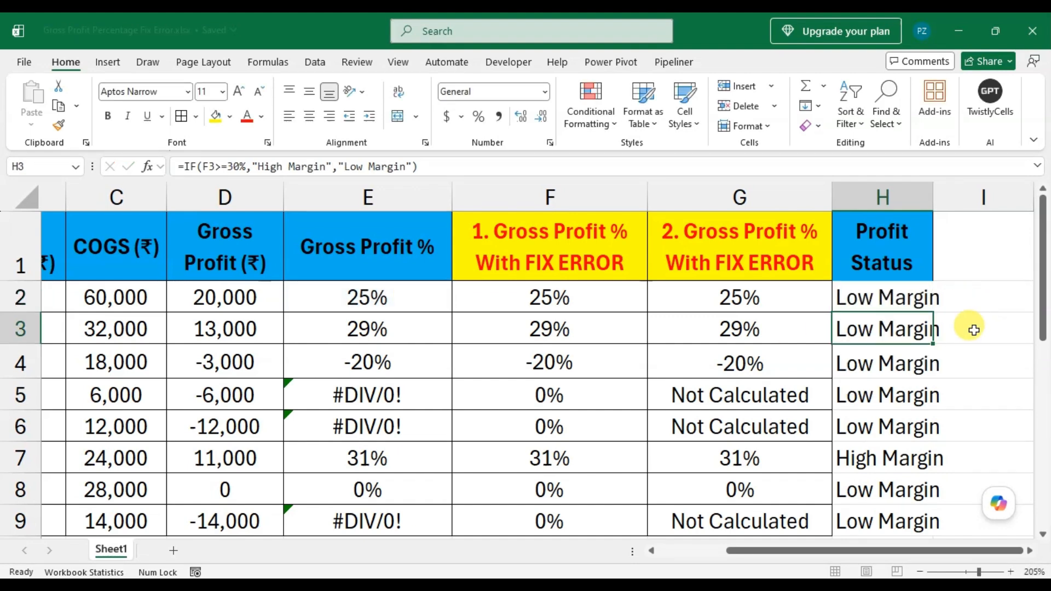
Step: Fill the revised H2 formula, which references E2, down through H9 and deselect the range
{"action": "left_click", "coordinate": [909, 295]}
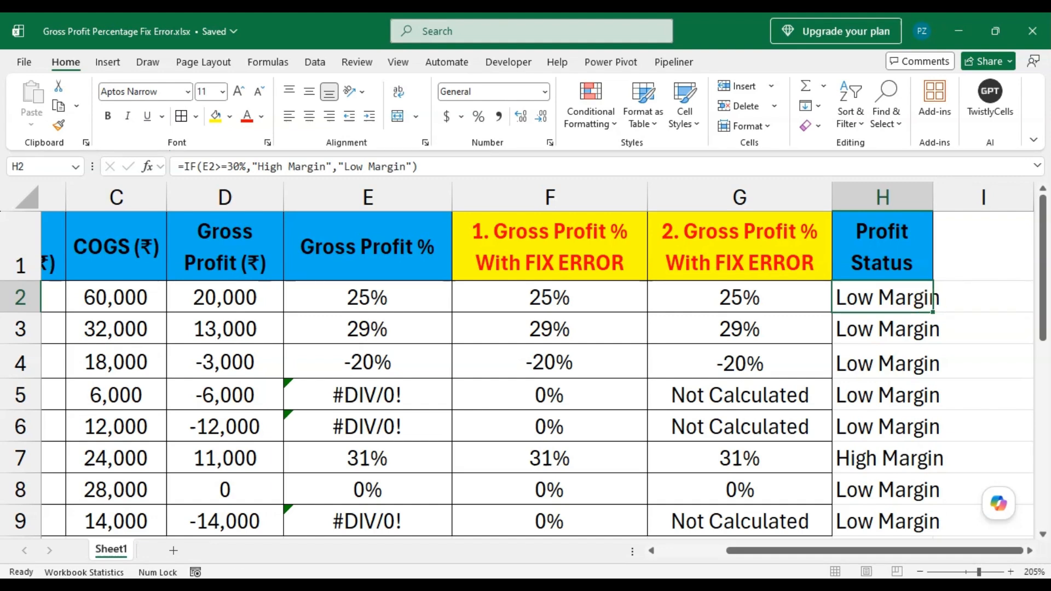
{"action": "double_click", "coordinate": [932, 311]}
{"action": "left_click", "coordinate": [982, 362]}
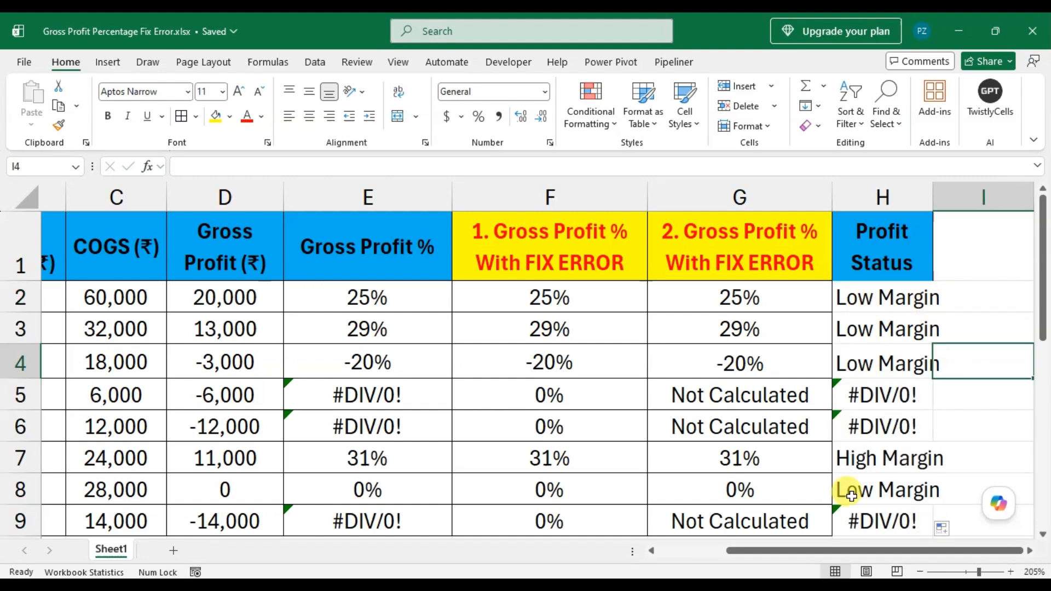